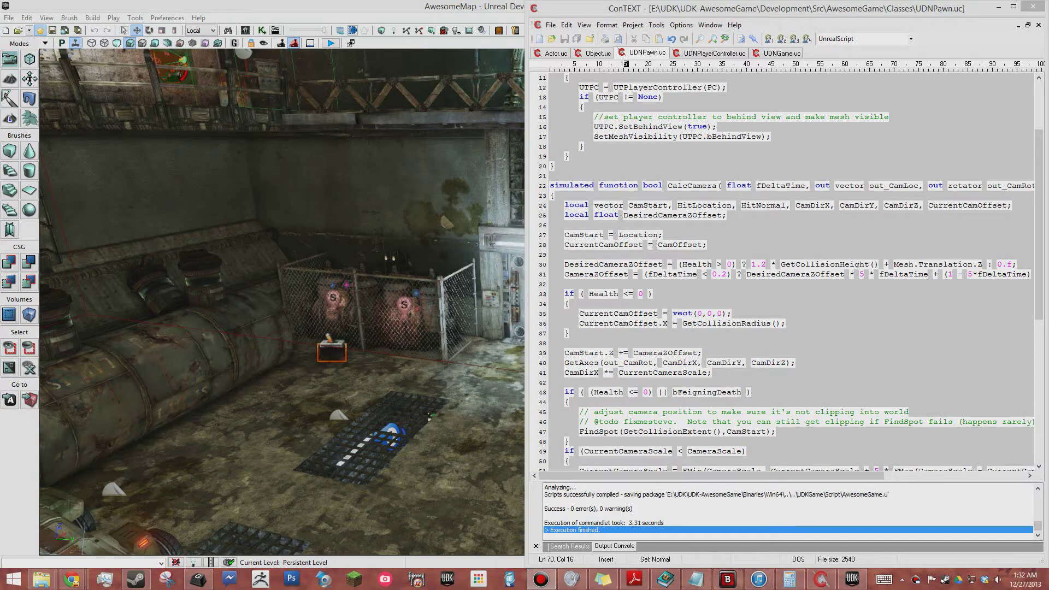
Step: Scroll up and down through the CalcCamera function in UDNPawn.uc to review the camera code
{"action": "left_click", "coordinate": [664, 234]}
{"action": "scroll", "coordinate": [664, 235], "scroll_direction": "down", "scroll_amount": 5}
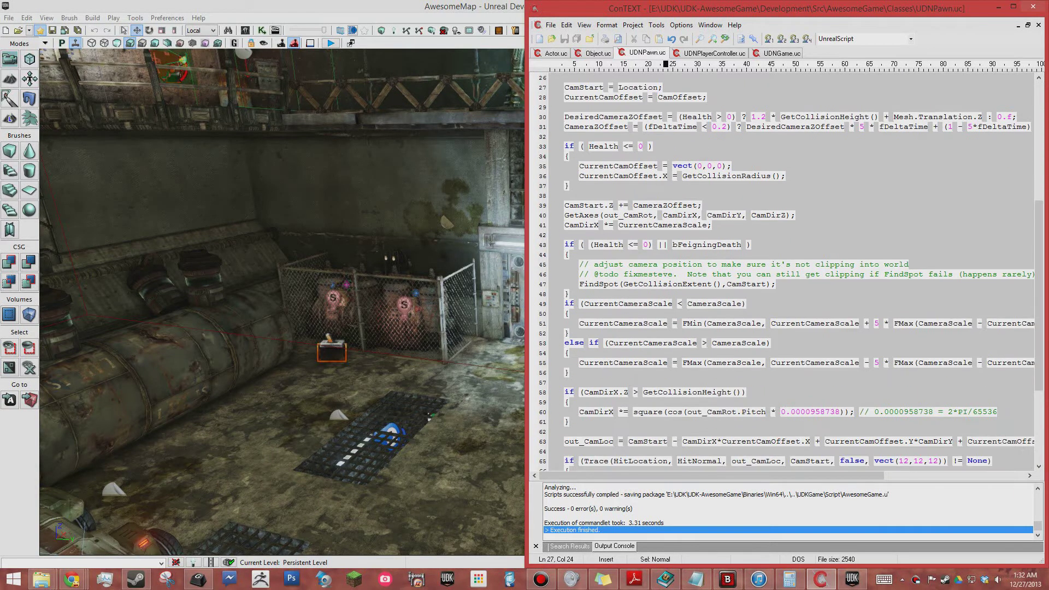
{"action": "scroll", "coordinate": [664, 234], "scroll_direction": "down", "scroll_amount": 5}
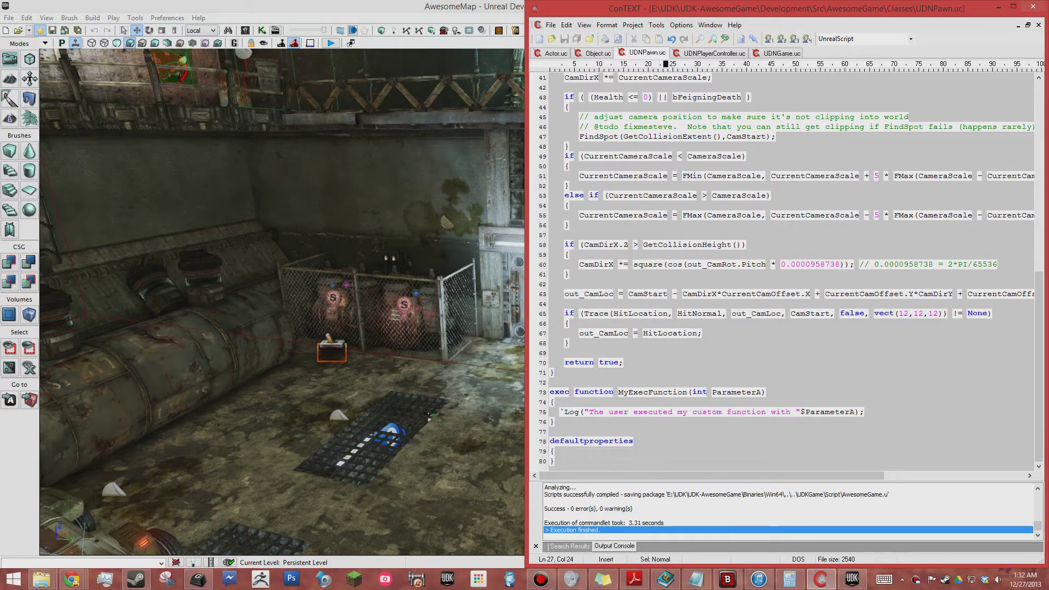
{"action": "scroll", "coordinate": [793, 274], "scroll_direction": "up", "scroll_amount": 6}
{"action": "scroll", "coordinate": [792, 273], "scroll_direction": "down", "scroll_amount": 1}
{"action": "scroll", "coordinate": [793, 273], "scroll_direction": "down", "scroll_amount": 4}
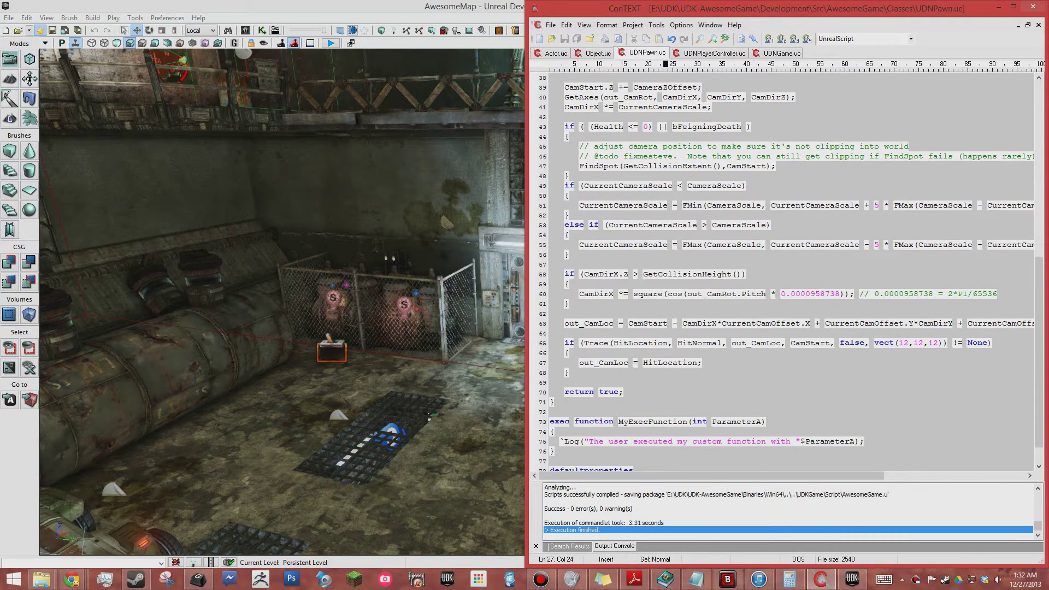
{"action": "scroll", "coordinate": [792, 274], "scroll_direction": "up", "scroll_amount": 4}
{"action": "scroll", "coordinate": [792, 274], "scroll_direction": "up", "scroll_amount": 5}
{"action": "scroll", "coordinate": [792, 273], "scroll_direction": "up", "scroll_amount": 4}
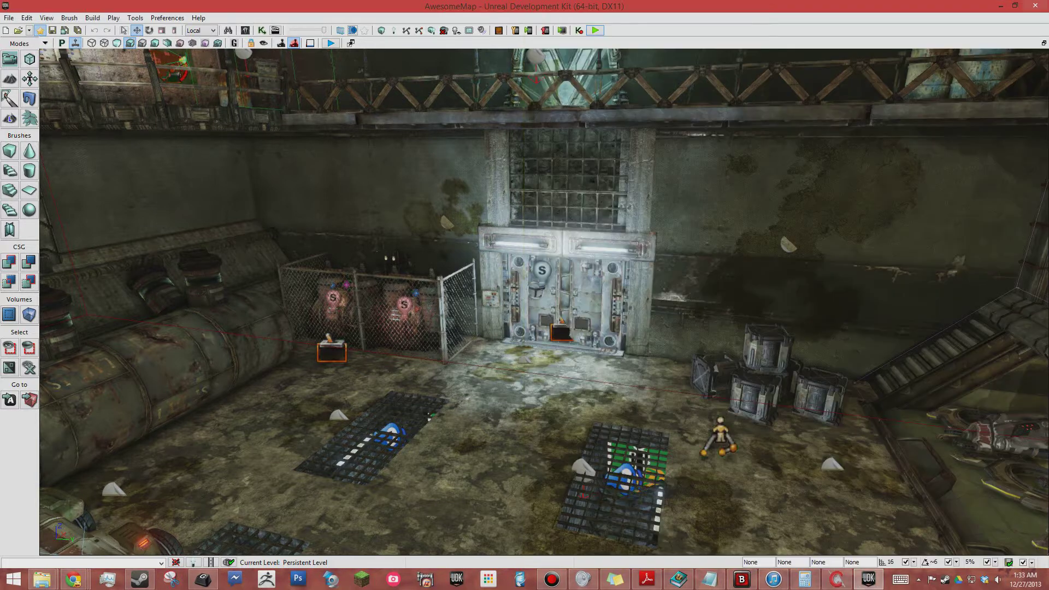
Step: Play-test AwesomeMap with F8, stop it with Esc, and bring ConTEXT's UDNPawn.uc back
{"action": "key", "text": "F8"}
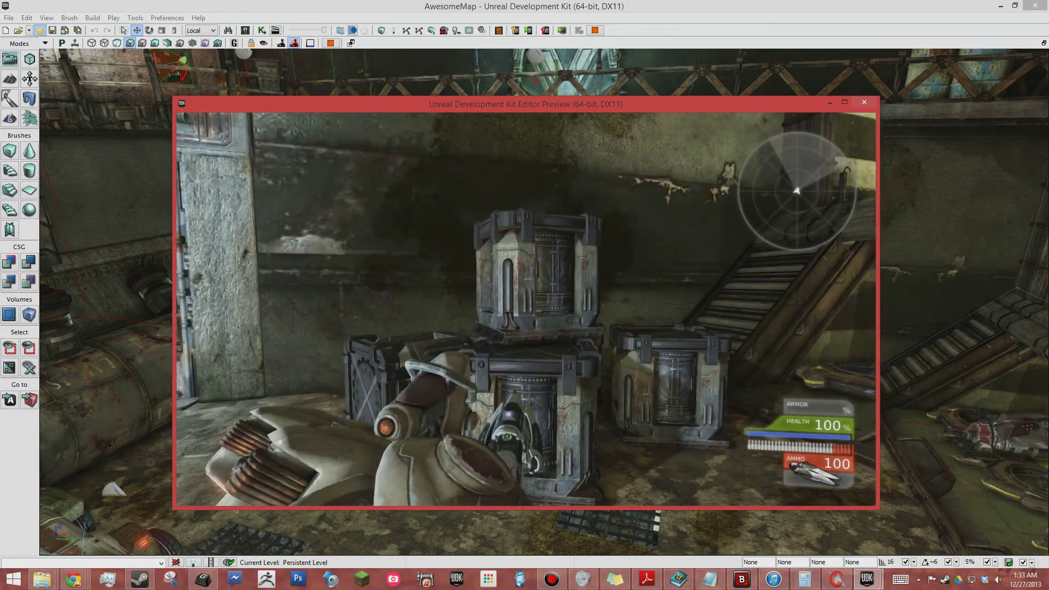
{"action": "key", "text": "Escape"}
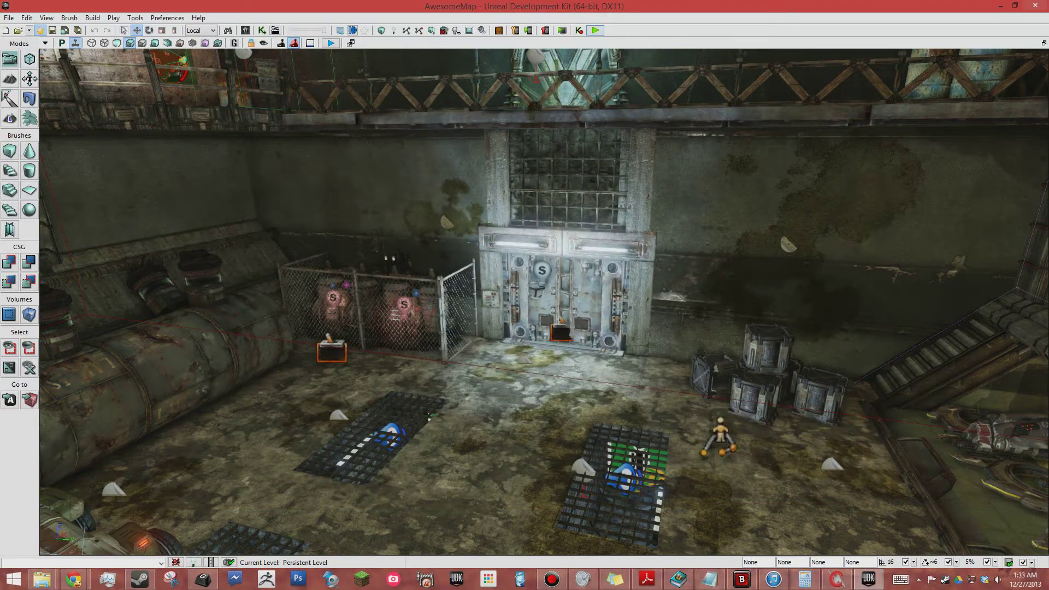
{"action": "left_click", "coordinate": [837, 580]}
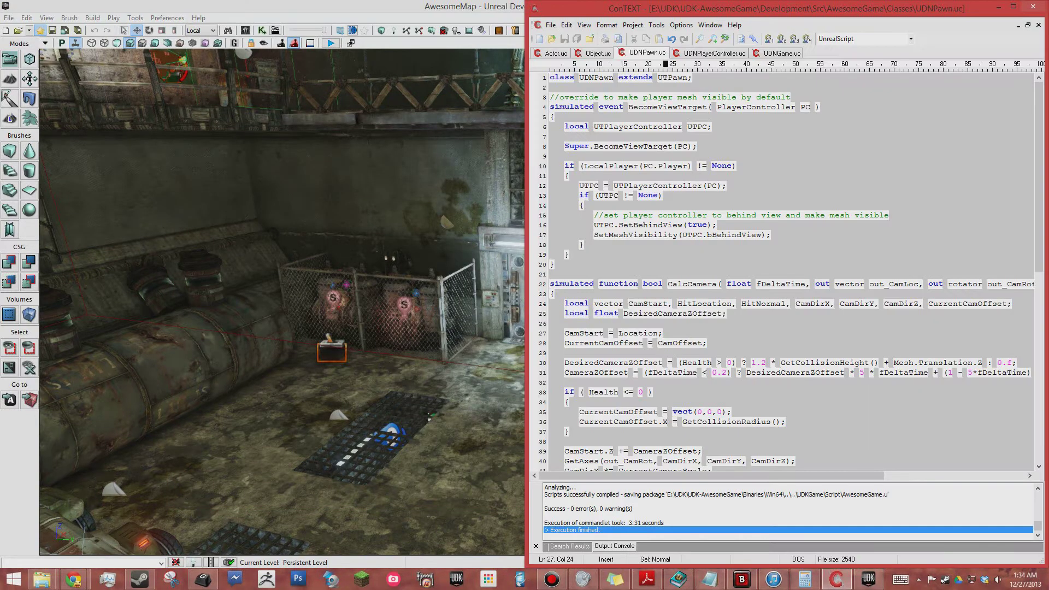
Step: Switch to UDNPlayerController.uc and scroll through its UpdateRotation code
{"action": "left_click", "coordinate": [584, 245]}
{"action": "left_click", "coordinate": [675, 50]}
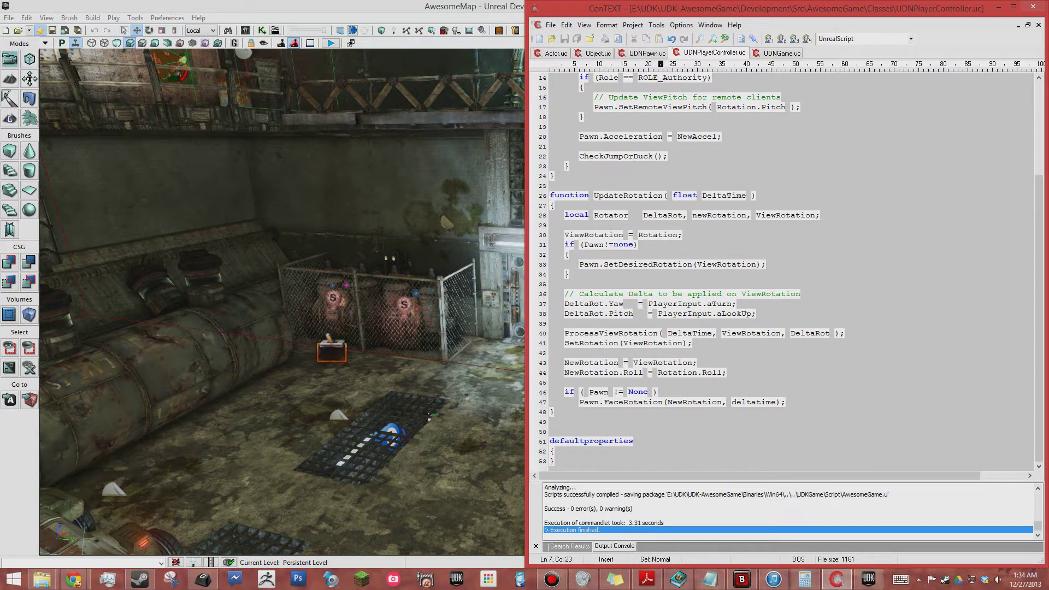
{"action": "left_click", "coordinate": [756, 195]}
{"action": "scroll", "coordinate": [792, 274], "scroll_direction": "up", "scroll_amount": 3}
{"action": "scroll", "coordinate": [792, 273], "scroll_direction": "up", "scroll_amount": 2}
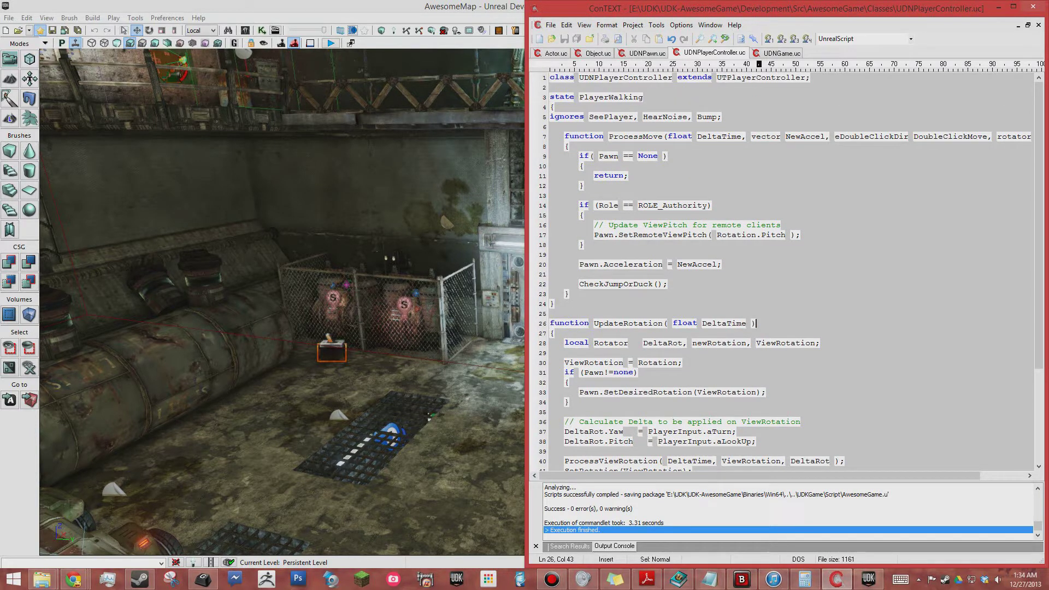
{"action": "scroll", "coordinate": [793, 273], "scroll_direction": "down", "scroll_amount": 1}
{"action": "scroll", "coordinate": [792, 273], "scroll_direction": "down", "scroll_amount": 1}
{"action": "scroll", "coordinate": [792, 274], "scroll_direction": "down", "scroll_amount": 1}
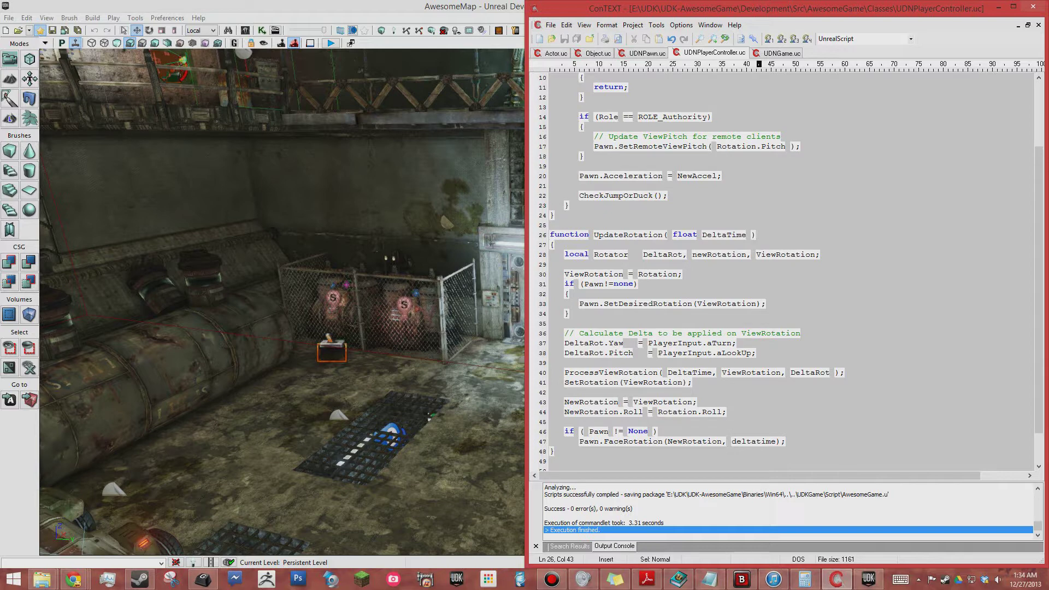
{"action": "scroll", "coordinate": [793, 273], "scroll_direction": "down", "scroll_amount": 2}
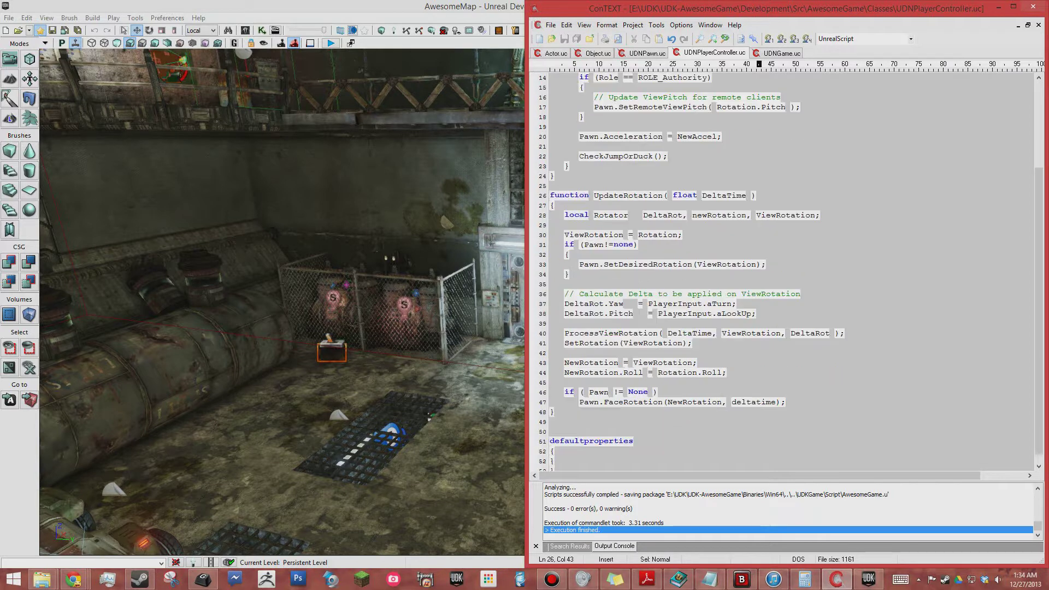
{"action": "scroll", "coordinate": [792, 273], "scroll_direction": "up", "scroll_amount": 3}
{"action": "scroll", "coordinate": [792, 273], "scroll_direction": "up", "scroll_amount": 2}
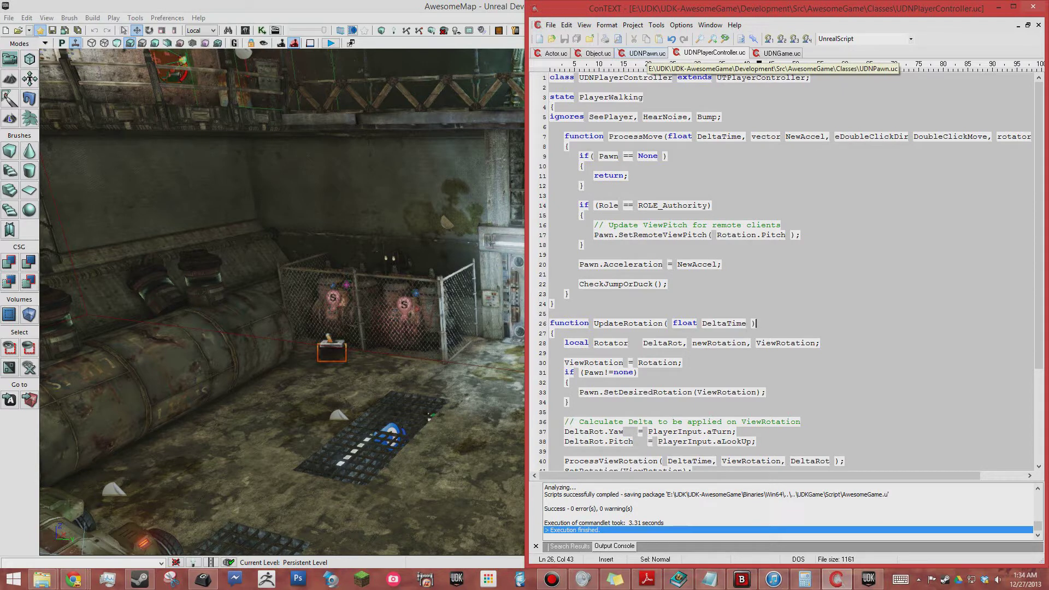
Step: Return to UDNPawn.uc, skim its code, and maximize the ConTEXT window
{"action": "left_click", "coordinate": [647, 53]}
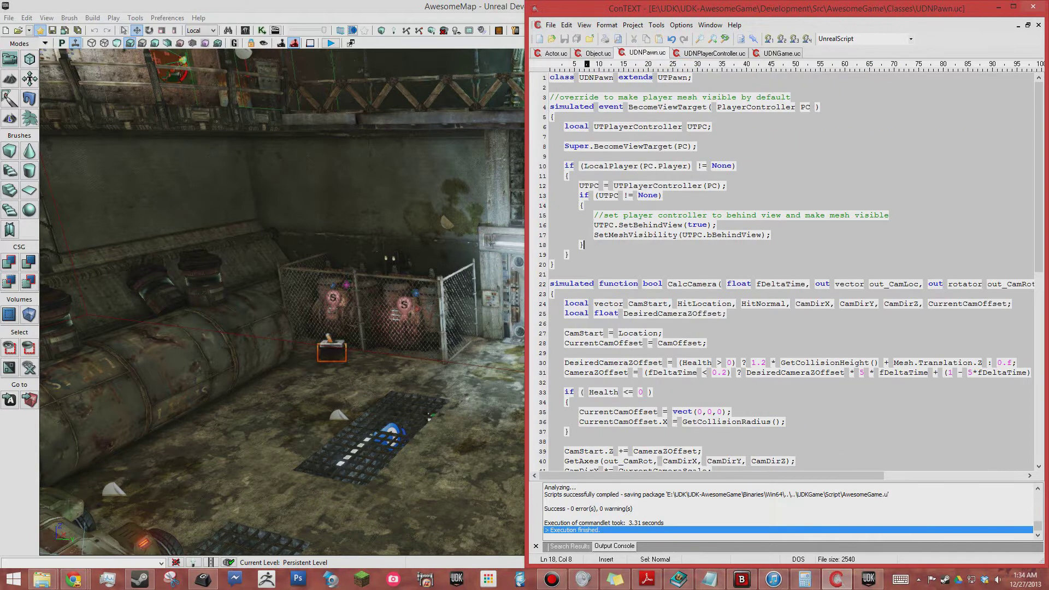
{"action": "left_click", "coordinate": [738, 166]}
{"action": "scroll", "coordinate": [787, 273], "scroll_direction": "down", "scroll_amount": 3}
{"action": "scroll", "coordinate": [787, 273], "scroll_direction": "down", "scroll_amount": 2}
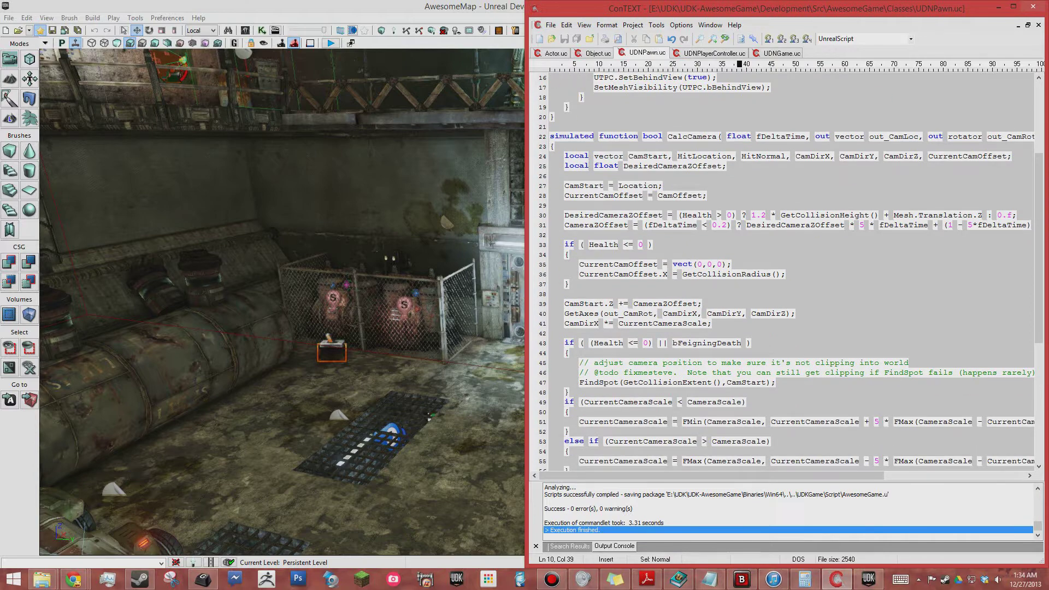
{"action": "scroll", "coordinate": [787, 274], "scroll_direction": "down", "scroll_amount": 4}
{"action": "scroll", "coordinate": [787, 273], "scroll_direction": "down", "scroll_amount": 4}
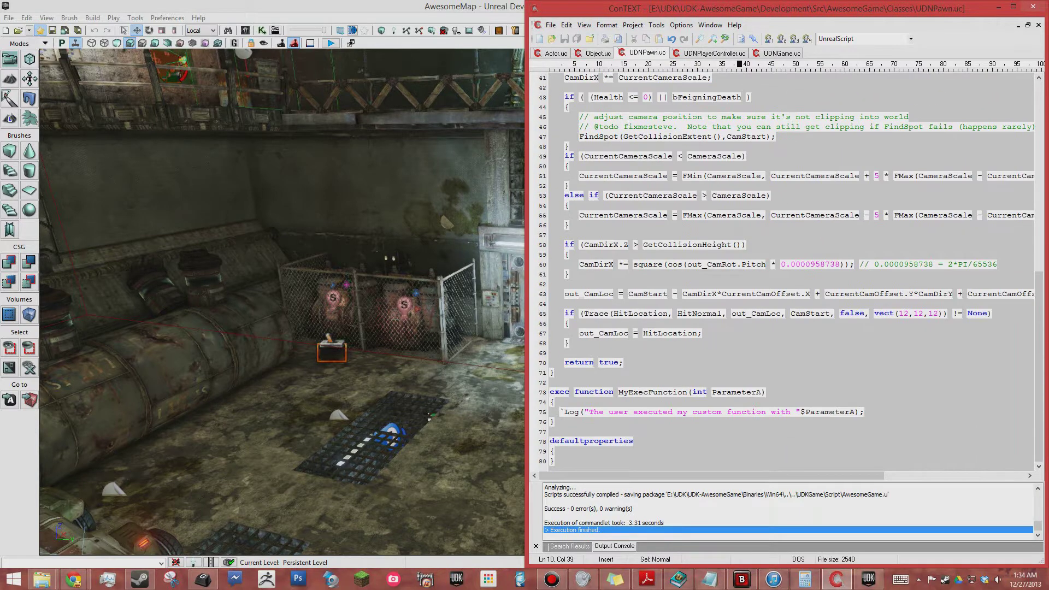
{"action": "scroll", "coordinate": [787, 273], "scroll_direction": "up", "scroll_amount": 7}
{"action": "scroll", "coordinate": [787, 274], "scroll_direction": "up", "scroll_amount": 6}
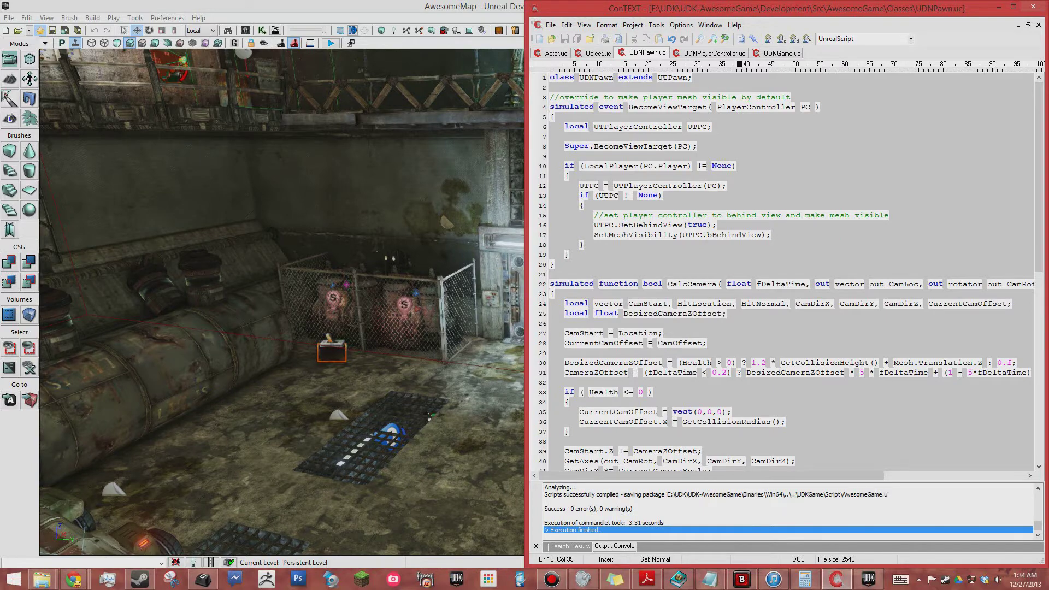
{"action": "left_click", "coordinate": [1014, 6]}
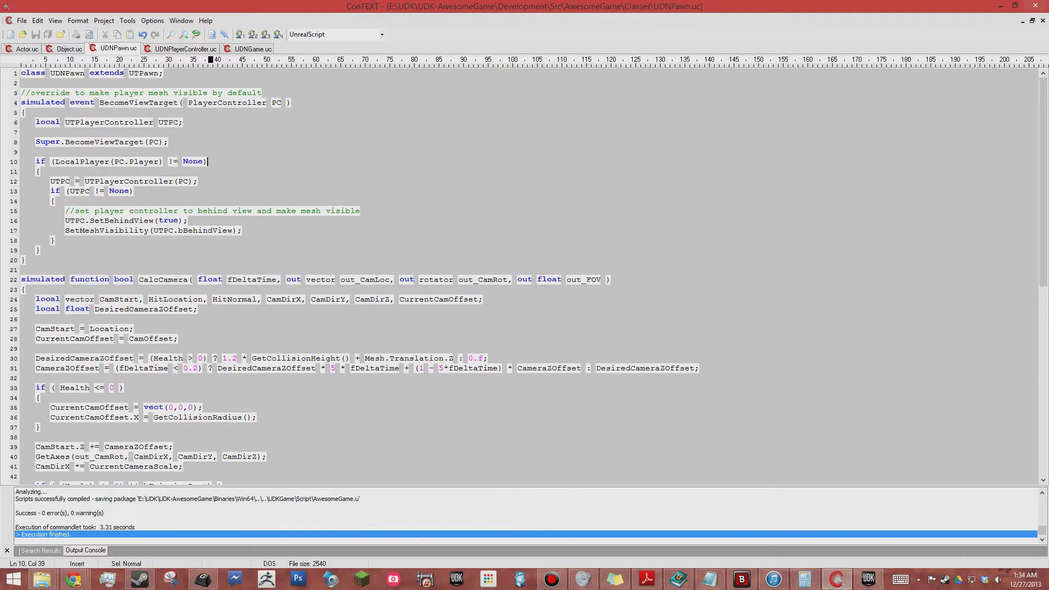
Step: Scroll to the end of UDNPawn.uc's camera code, then bring the UDK AwesomeMap editor forward
{"action": "scroll", "coordinate": [525, 276], "scroll_direction": "down", "scroll_amount": 1}
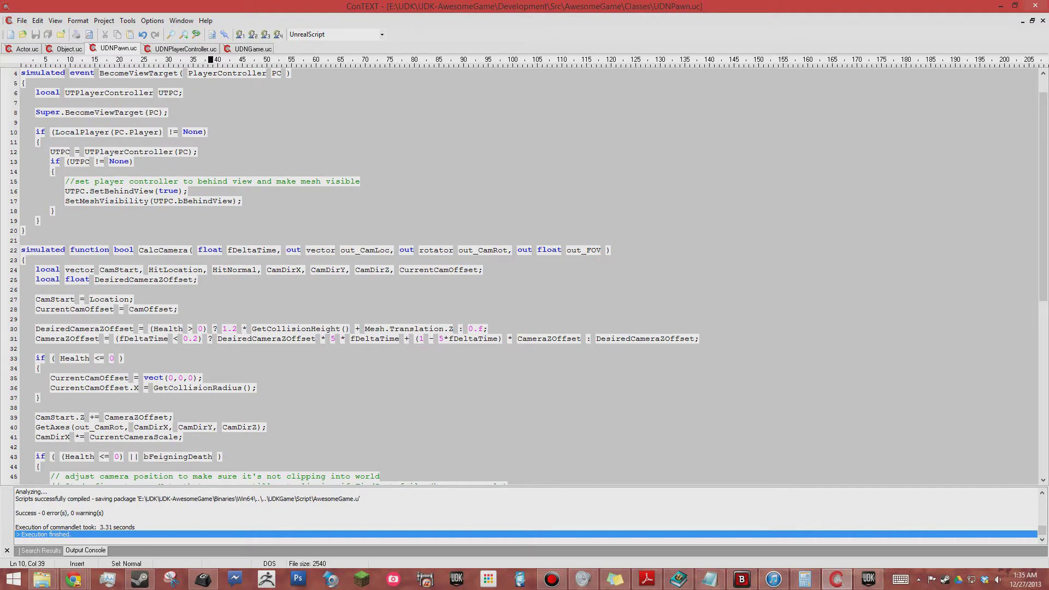
{"action": "scroll", "coordinate": [525, 276], "scroll_direction": "down", "scroll_amount": 1}
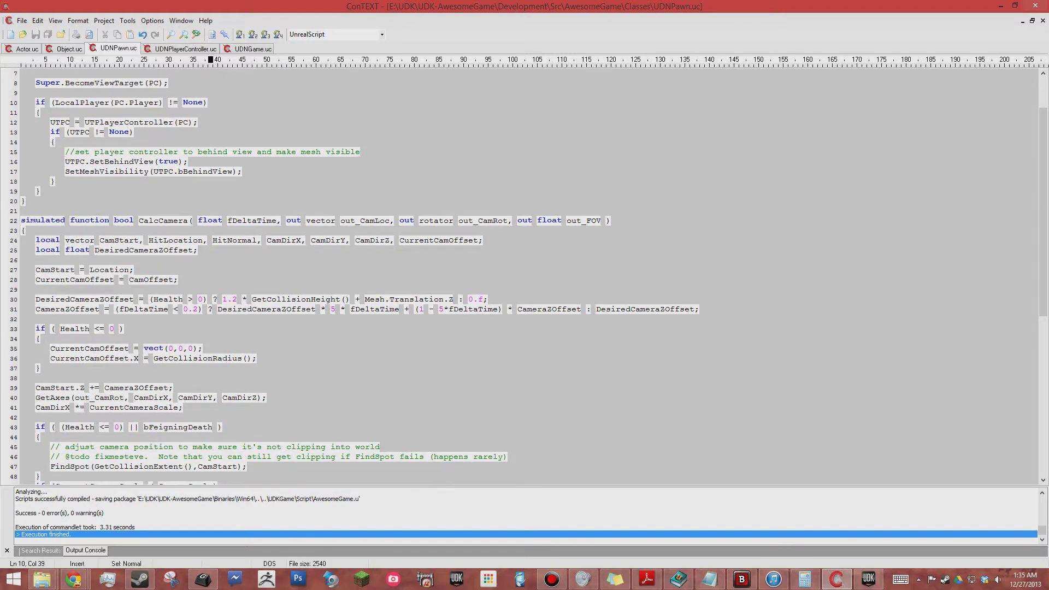
{"action": "scroll", "coordinate": [525, 276], "scroll_direction": "down", "scroll_amount": 1}
{"action": "scroll", "coordinate": [525, 276], "scroll_direction": "down", "scroll_amount": 4}
{"action": "scroll", "coordinate": [525, 276], "scroll_direction": "down", "scroll_amount": 3}
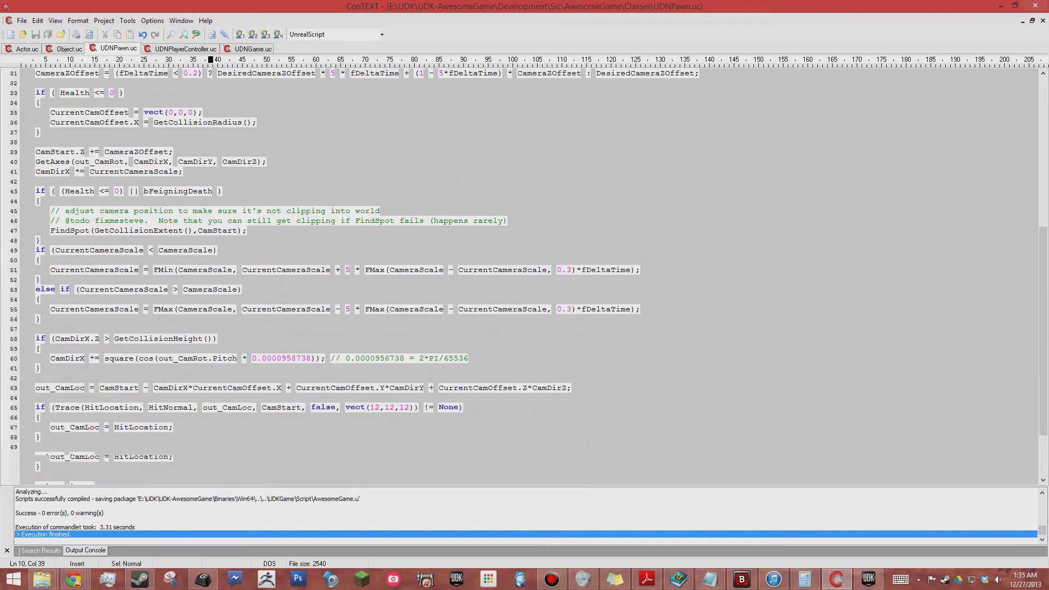
{"action": "scroll", "coordinate": [525, 276], "scroll_direction": "down", "scroll_amount": 2}
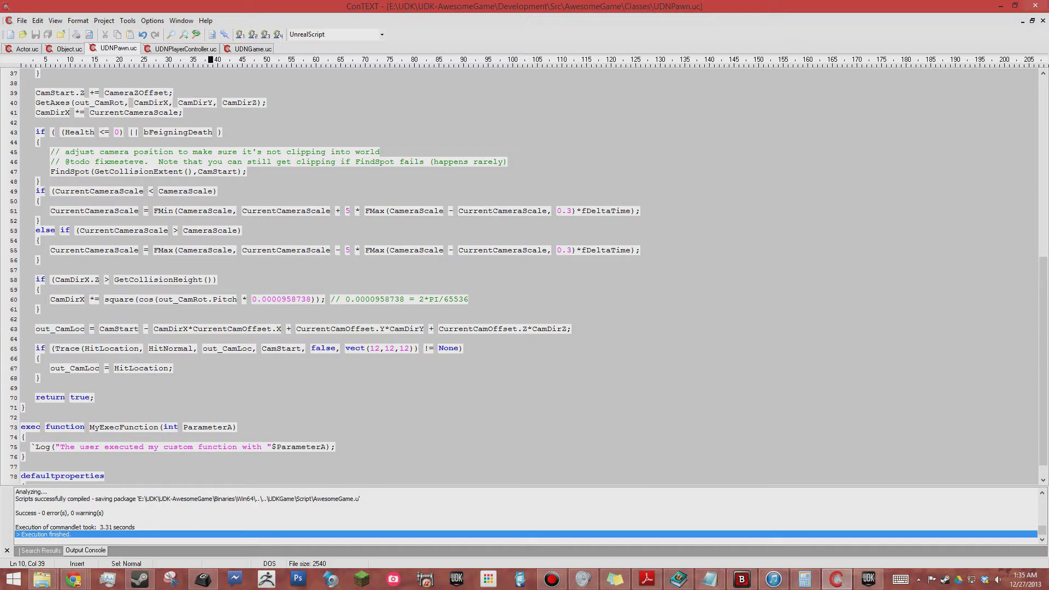
{"action": "scroll", "coordinate": [524, 276], "scroll_direction": "down", "scroll_amount": 1}
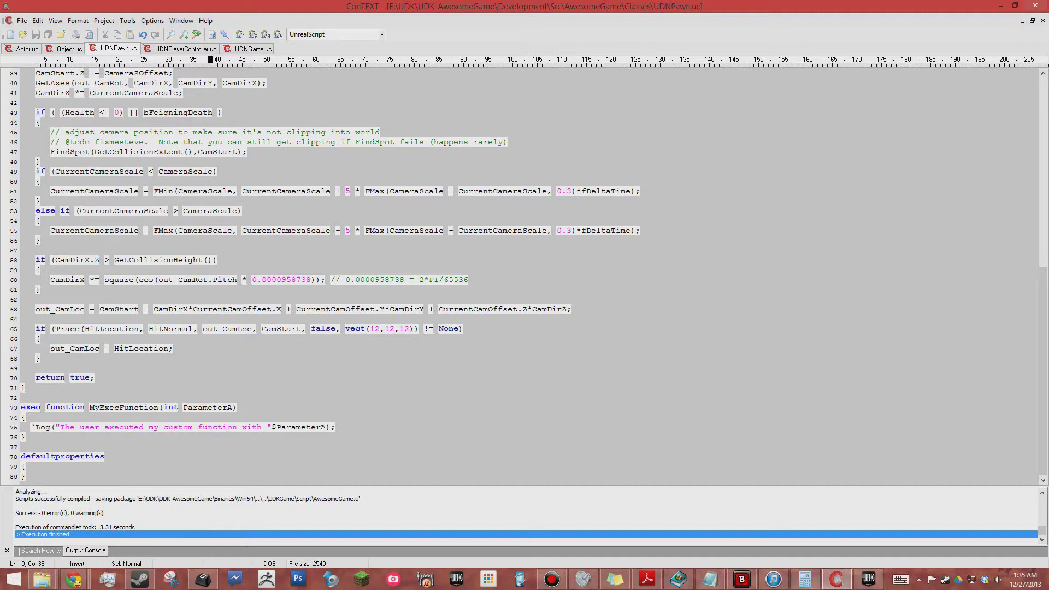
{"action": "left_click", "coordinate": [869, 579]}
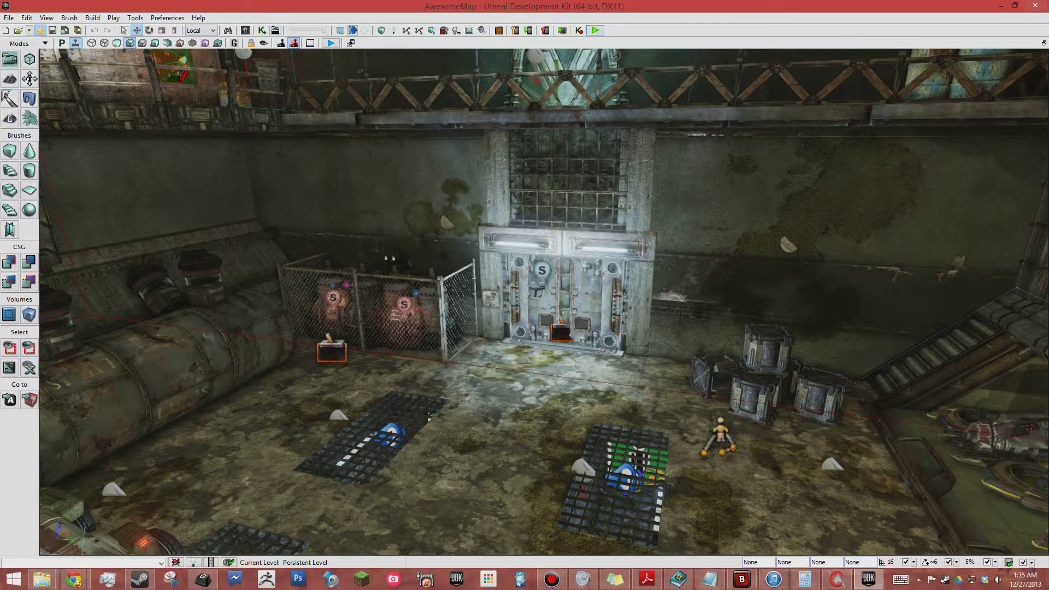
Step: Play-test AwesomeMap with the green Play button, stop with Esc, and return to UDNPawn.uc
{"action": "left_click", "coordinate": [595, 30]}
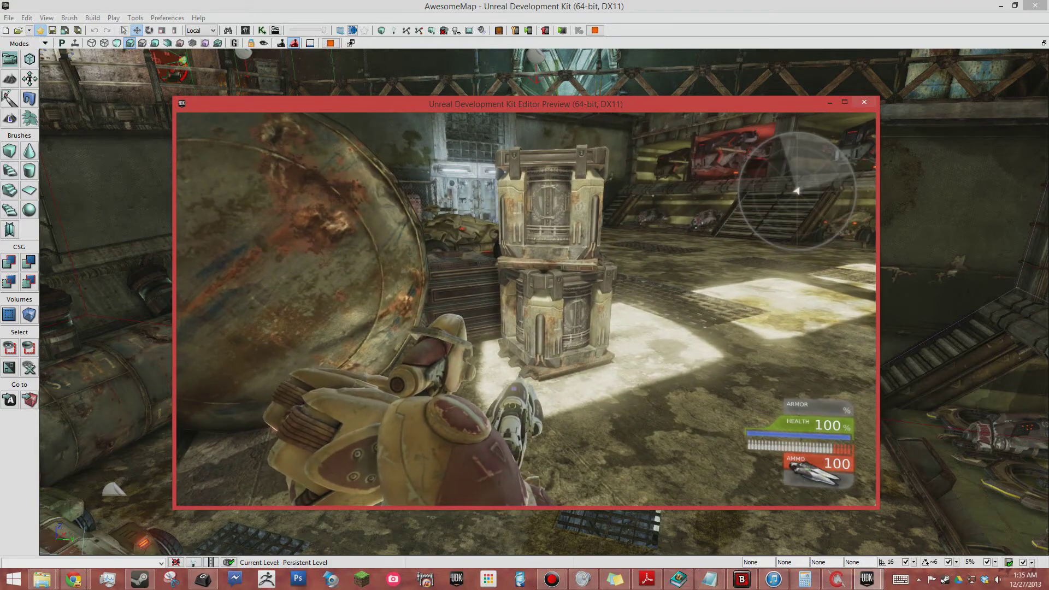
{"action": "key", "text": "Escape"}
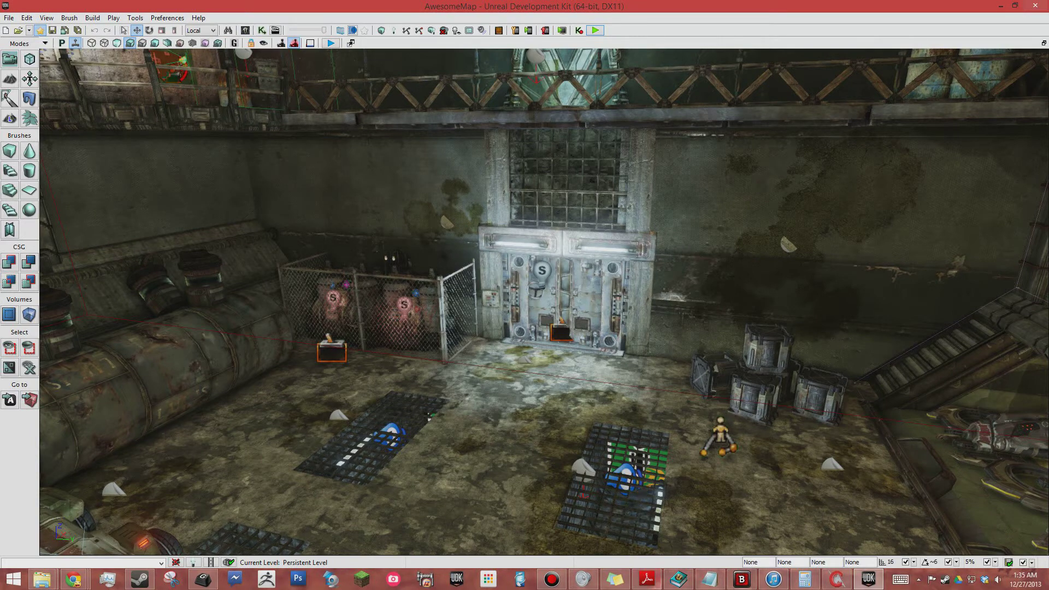
{"action": "left_click", "coordinate": [837, 580]}
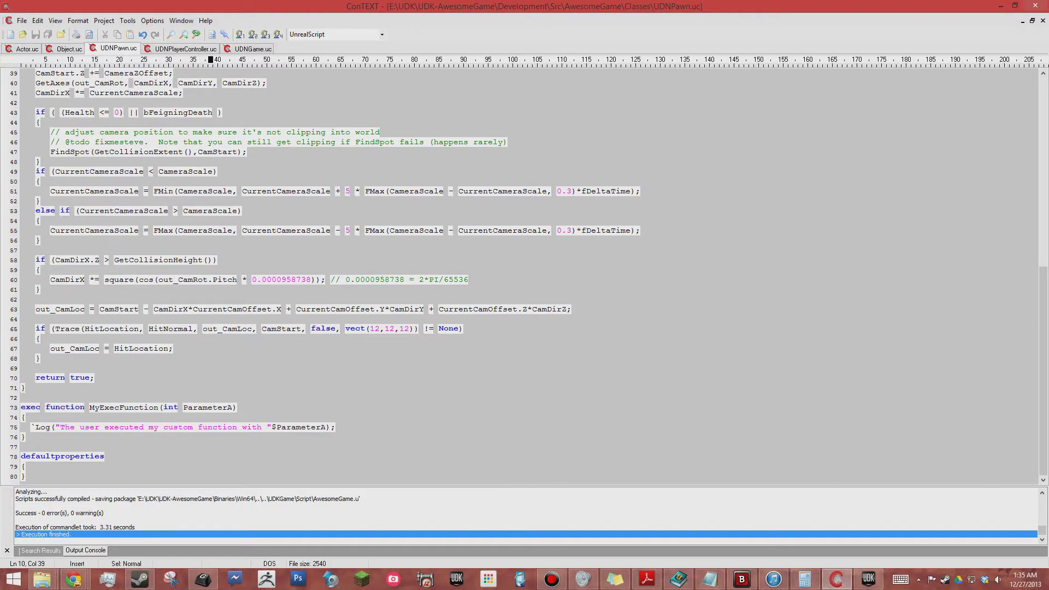
Step: Copy line 60's original pitch factor 0.0000958738 into a sticky note
{"action": "left_click_drag", "start_coordinate": [311, 280], "coordinate": [252, 279]}
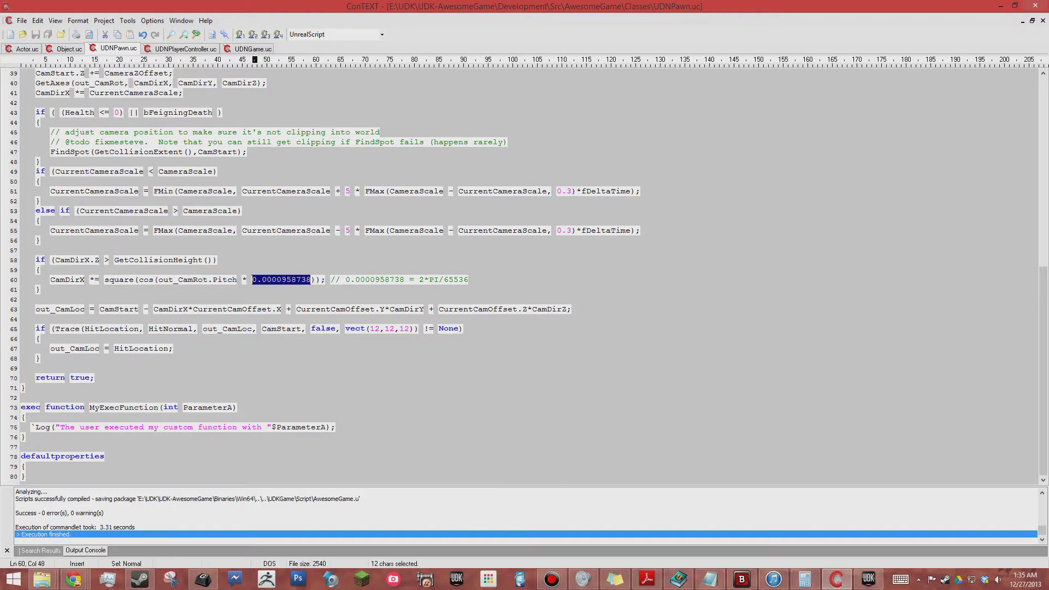
{"action": "right_click", "coordinate": [263, 281]}
{"action": "left_click", "coordinate": [288, 313]}
{"action": "left_click", "coordinate": [615, 580]}
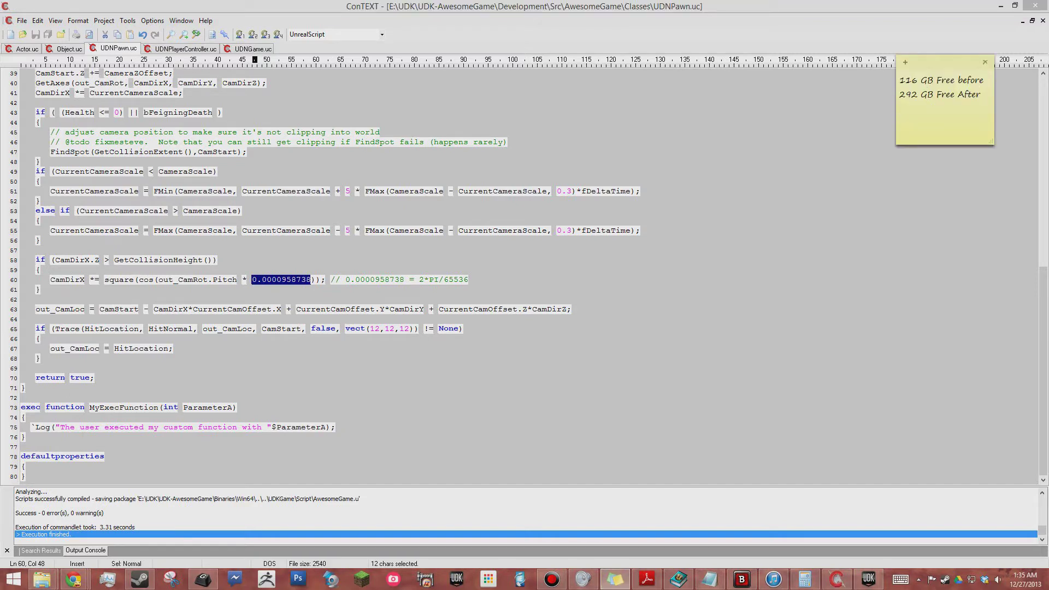
{"action": "key", "text": "ctrl+v"}
Step: Replace two zeros with 11 so line 60's multiplier reads 0.0011958738
{"action": "left_click", "coordinate": [218, 260]}
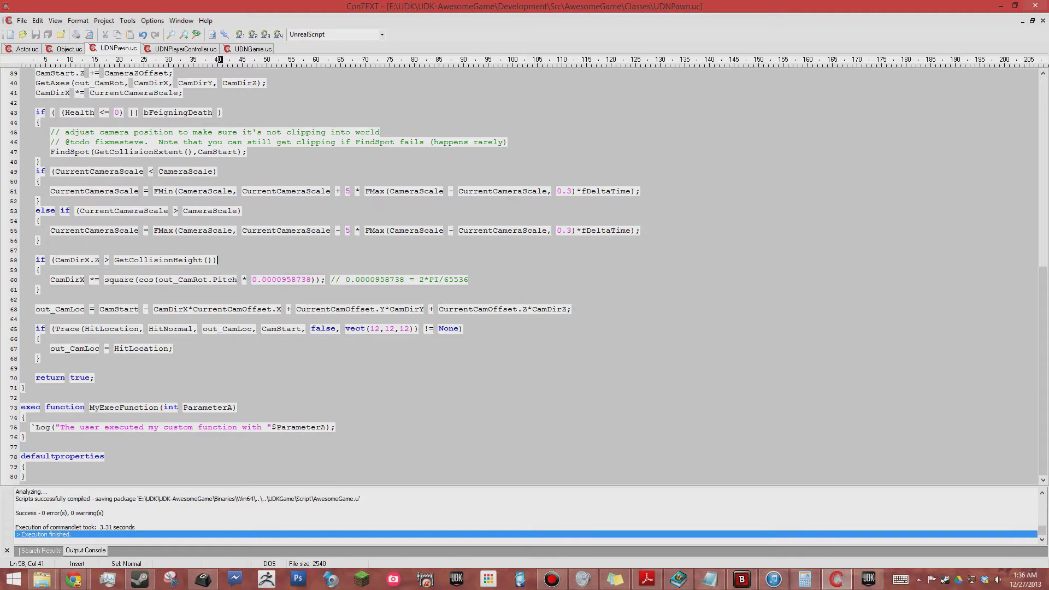
{"action": "left_click", "coordinate": [281, 279]}
{"action": "key", "text": "shift+Left"}
{"action": "key", "text": "shift+Left"}
{"action": "type", "text": "11"}
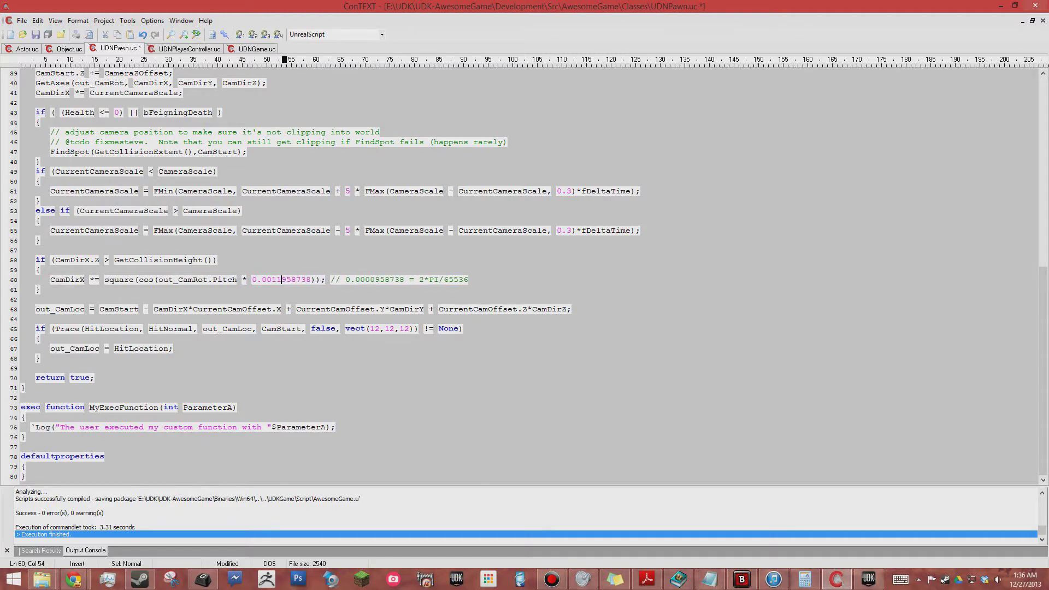
Step: Save and recompile UDNPawn.uc with F9 (0 errors, 0 warnings), then relaunch UDK
{"action": "left_click", "coordinate": [869, 580]}
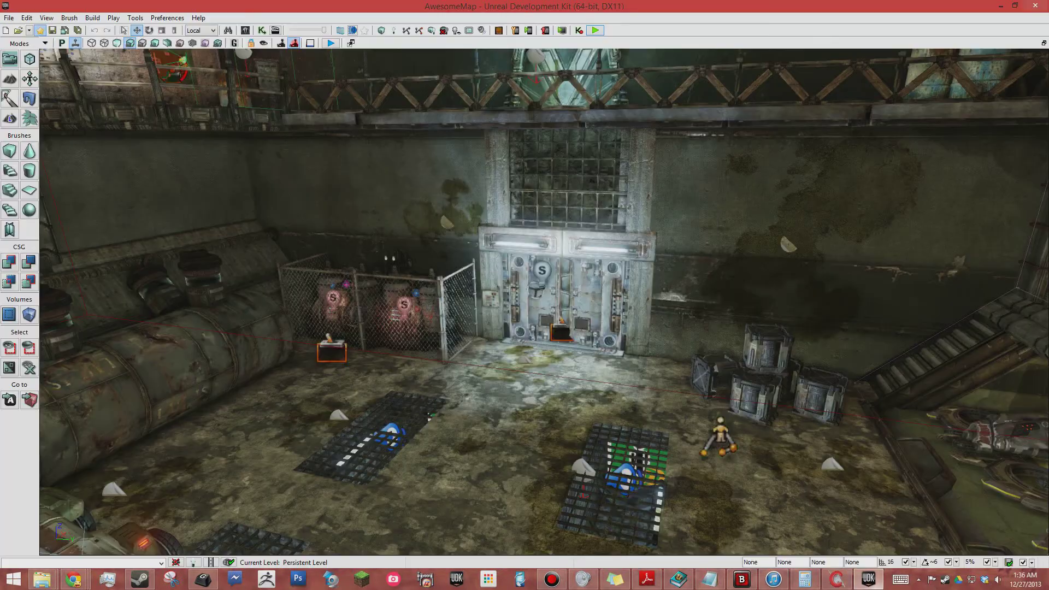
{"action": "left_click", "coordinate": [836, 580]}
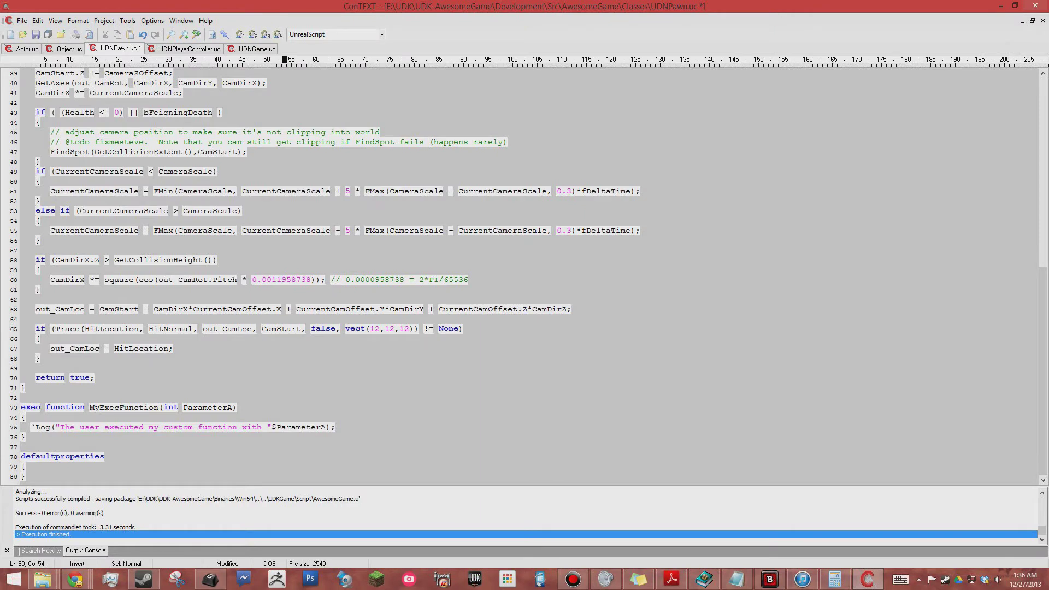
{"action": "key", "text": "F9"}
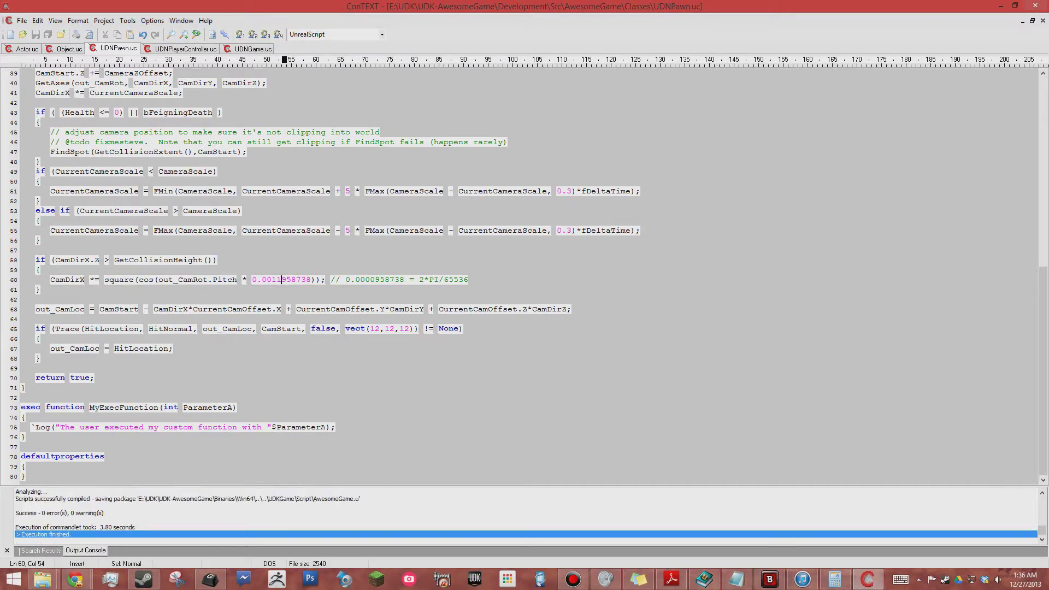
{"action": "left_click", "coordinate": [475, 580]}
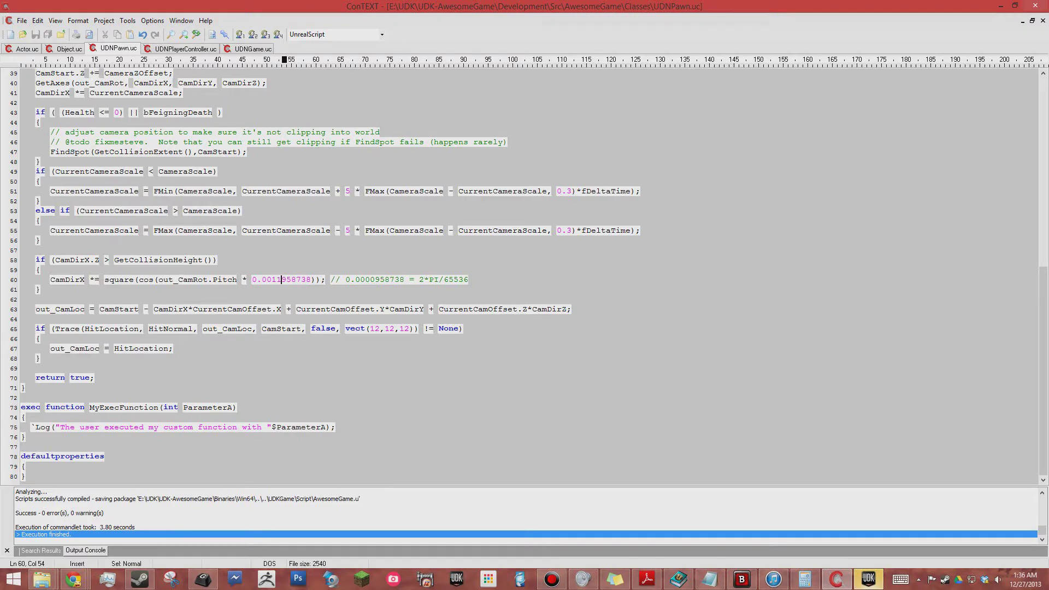
Step: Dismiss the Welcome and Actor Classes windows, reopen AwesomeMap from recent maps, and start Play in Editor
{"action": "key", "text": "alt+Tab"}
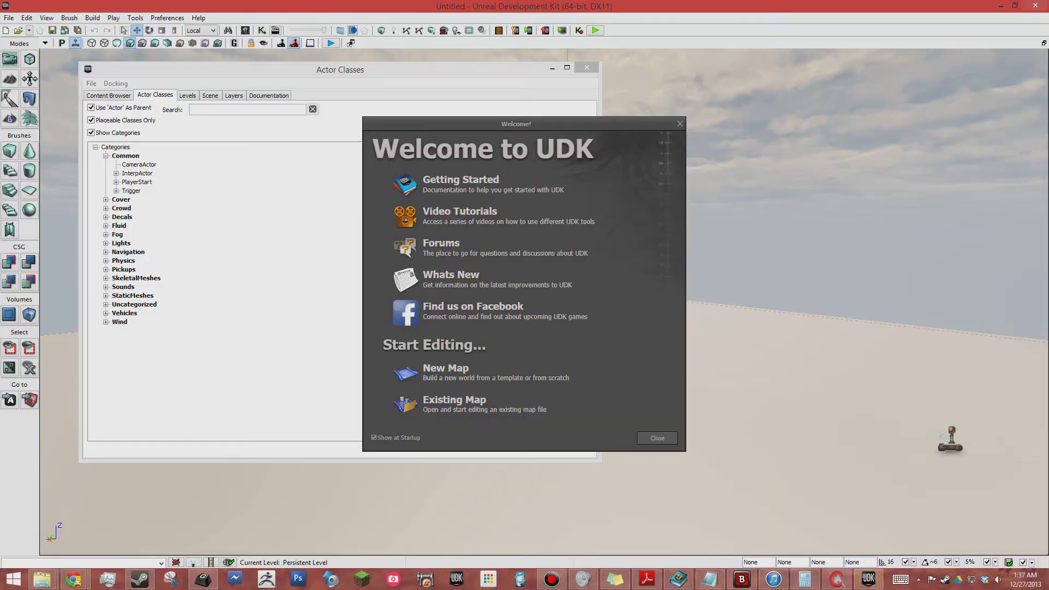
{"action": "key", "text": "Escape"}
{"action": "key", "text": "alt+F4"}
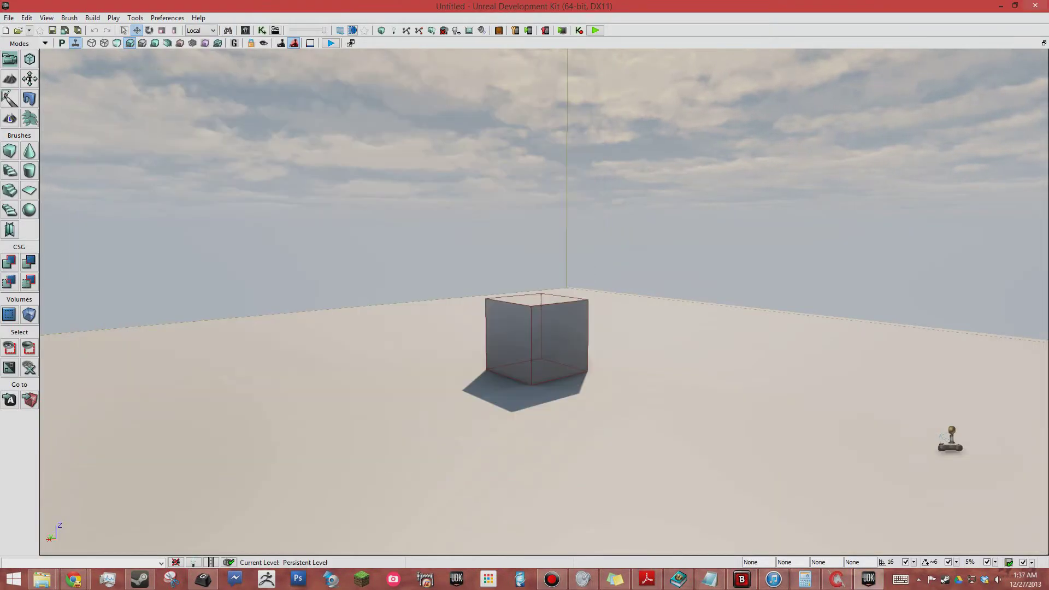
{"action": "left_click", "coordinate": [29, 30]}
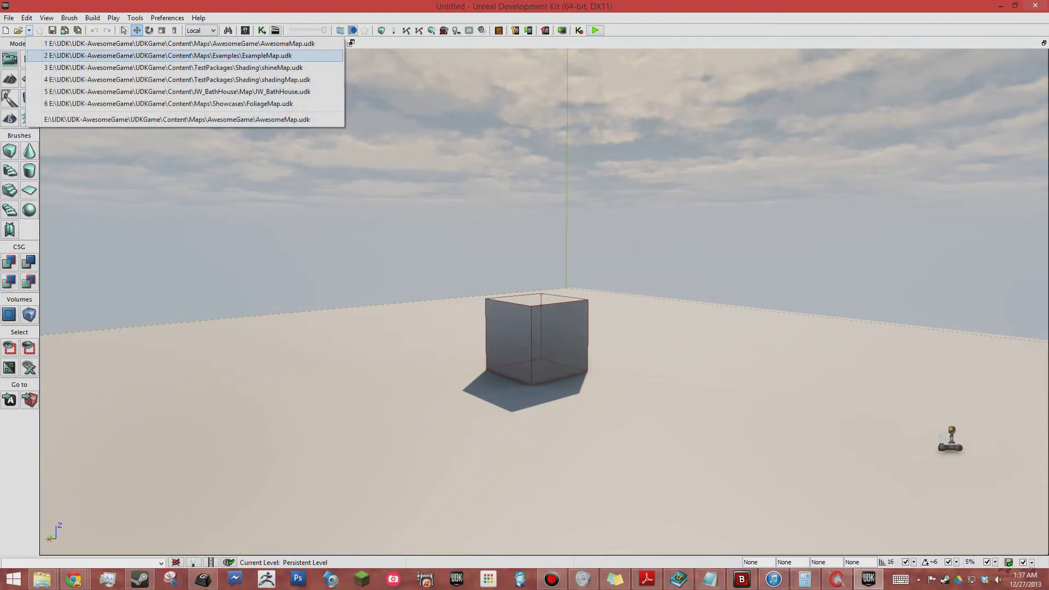
{"action": "key", "text": "Return"}
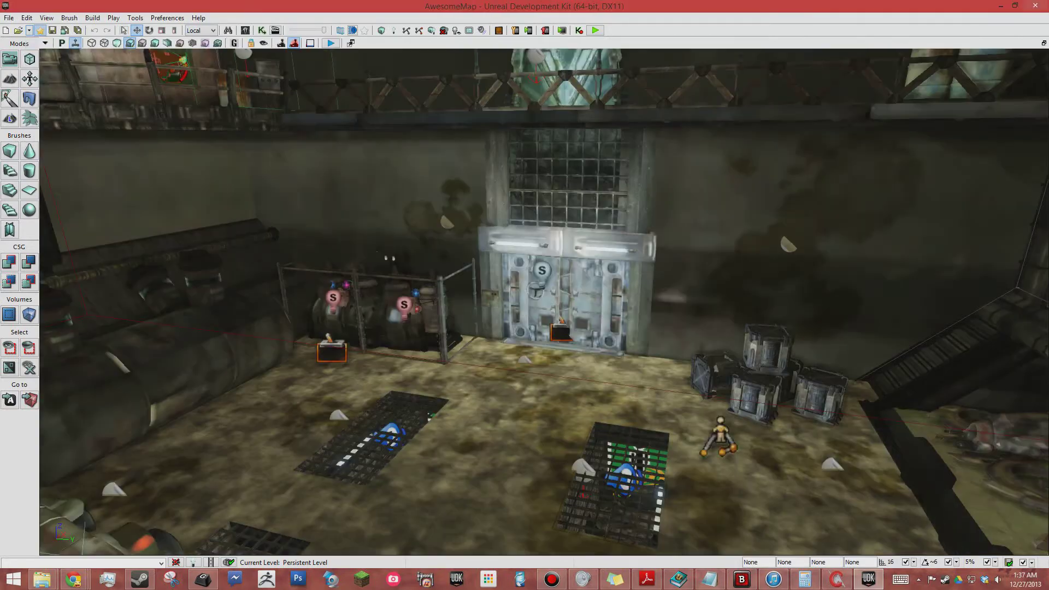
{"action": "left_click", "coordinate": [595, 30]}
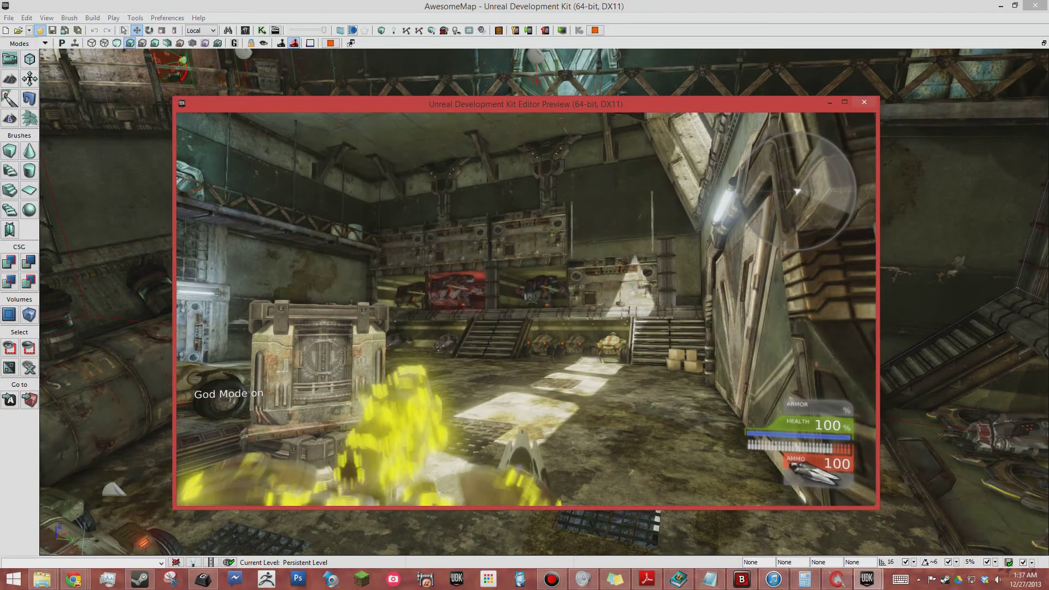
Step: Walk toward the metal wall and stairs while looking around, then end the preview with Escape
{"action": "key", "text": "w"}
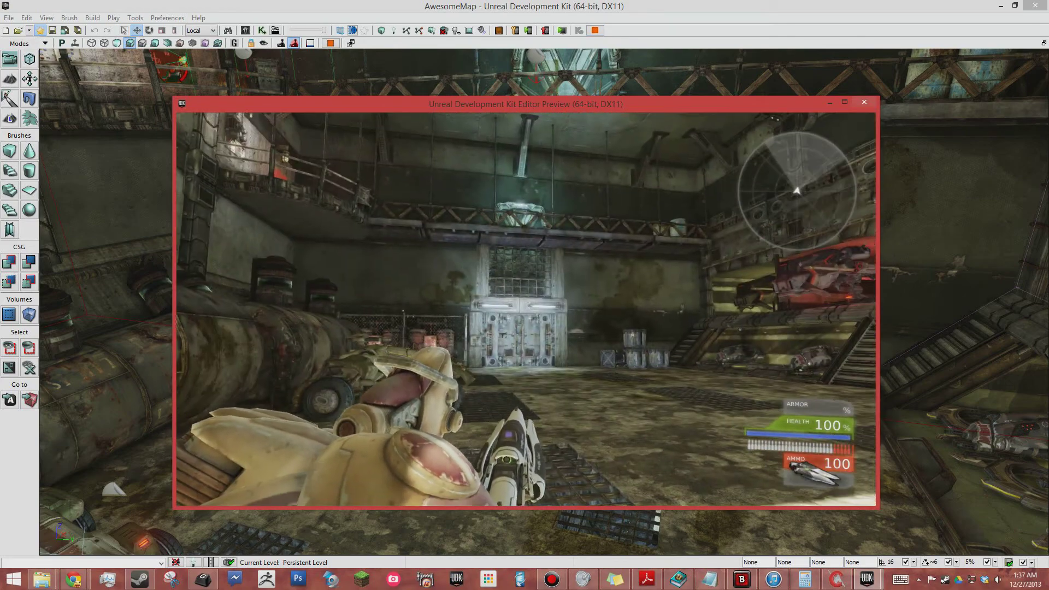
{"action": "key", "text": "w"}
{"action": "key", "text": "w"}
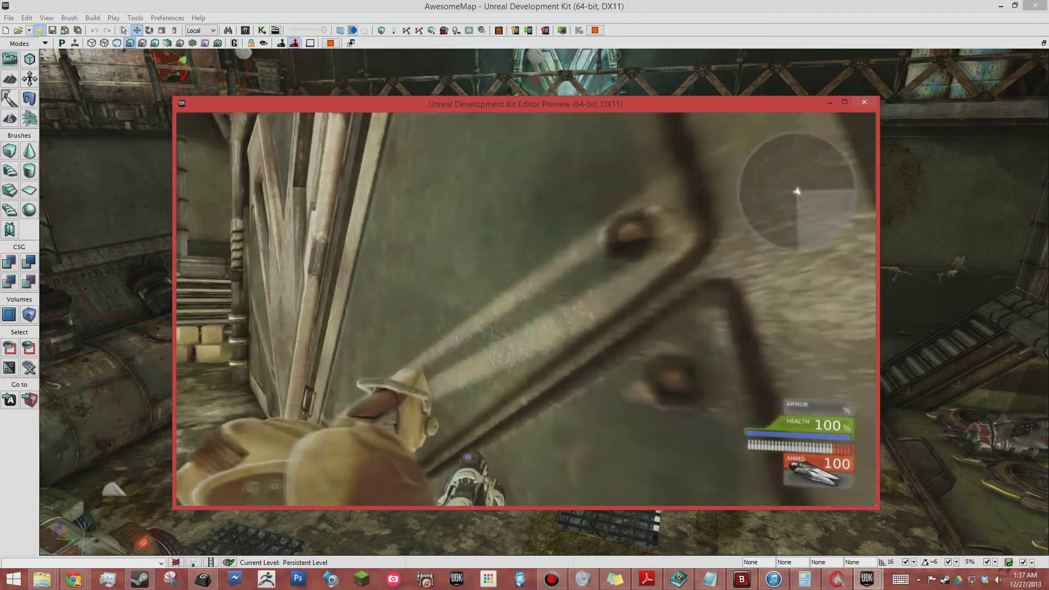
{"action": "key", "text": "w"}
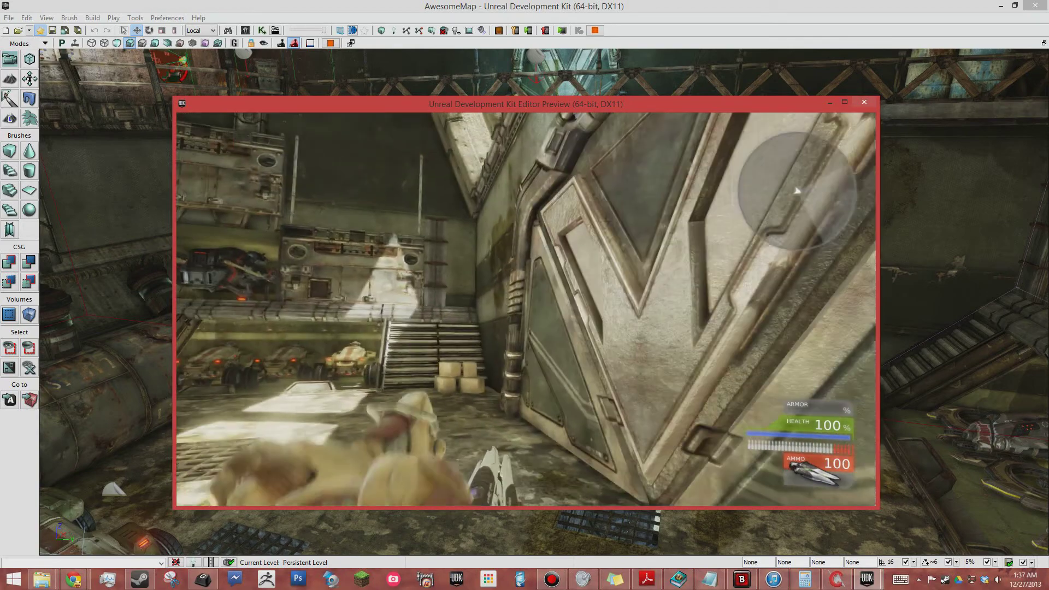
{"action": "key", "text": "w"}
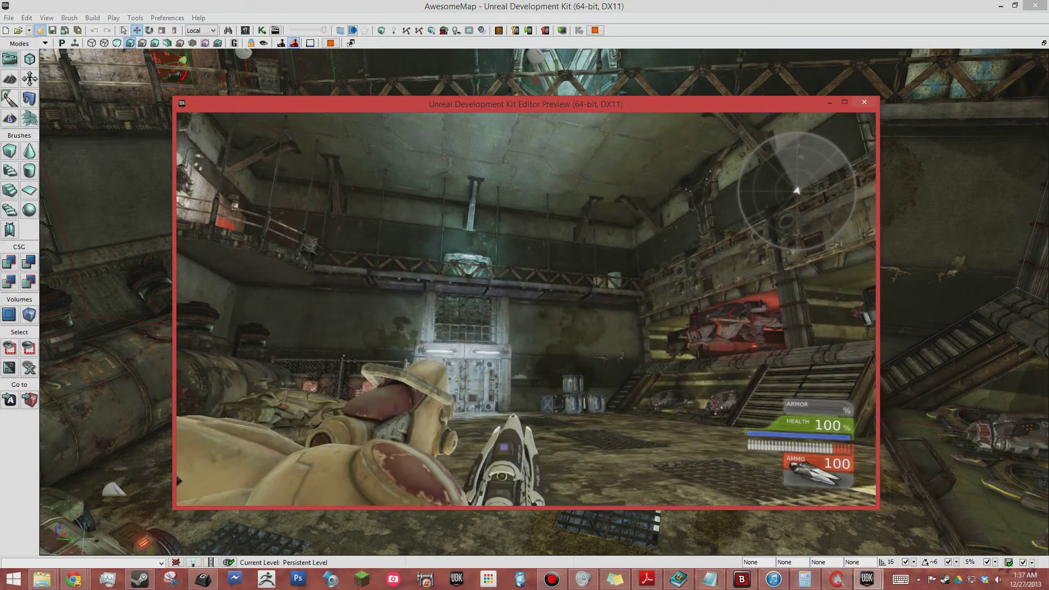
{"action": "key", "text": "Escape"}
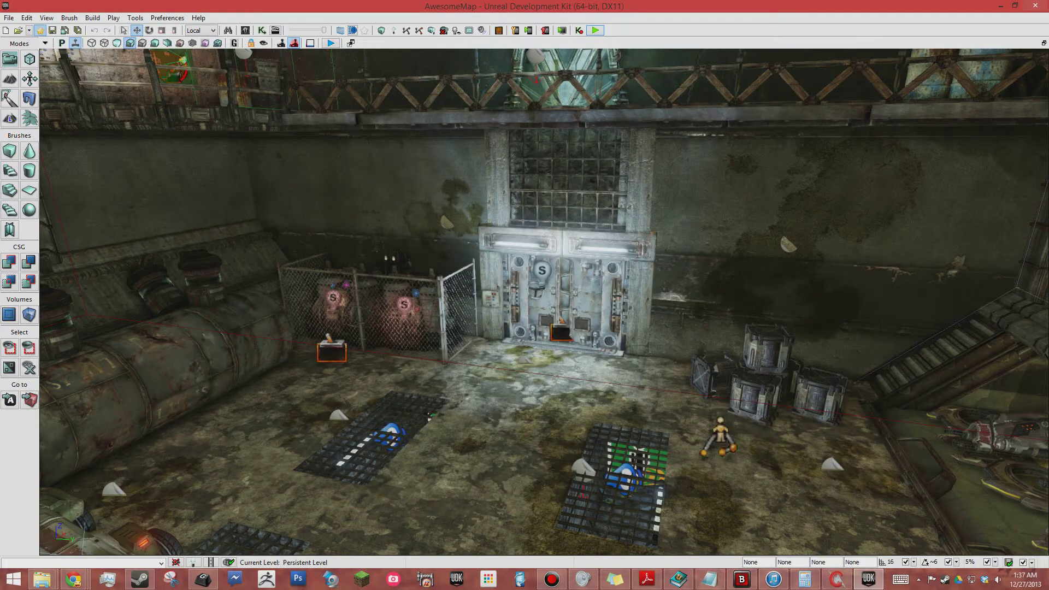
Step: Change line 60's pitch multiplier from 0.0011958738 to 1.0, recompile with F9, and relaunch UDK
{"action": "key", "text": "alt+Tab"}
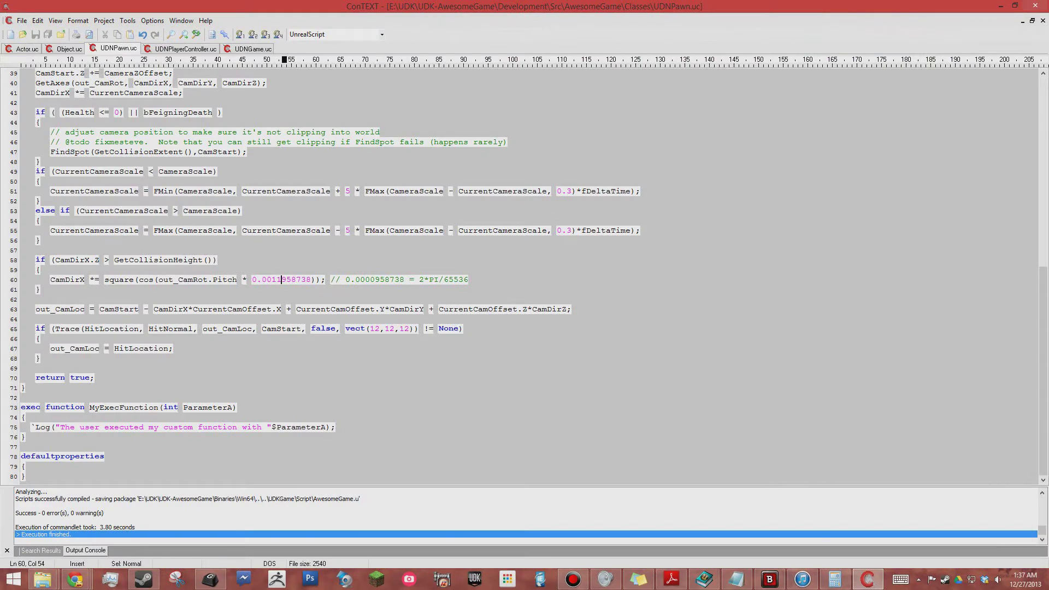
{"action": "key", "text": "shift+Left"}
{"action": "key", "text": "shift+Left"}
{"action": "key", "text": "shift+Left"}
{"action": "key", "text": "shift+Left"}
{"action": "key", "text": "shift+Left"}
{"action": "key", "text": "shift+Left"}
{"action": "key", "text": "shift+Right"}
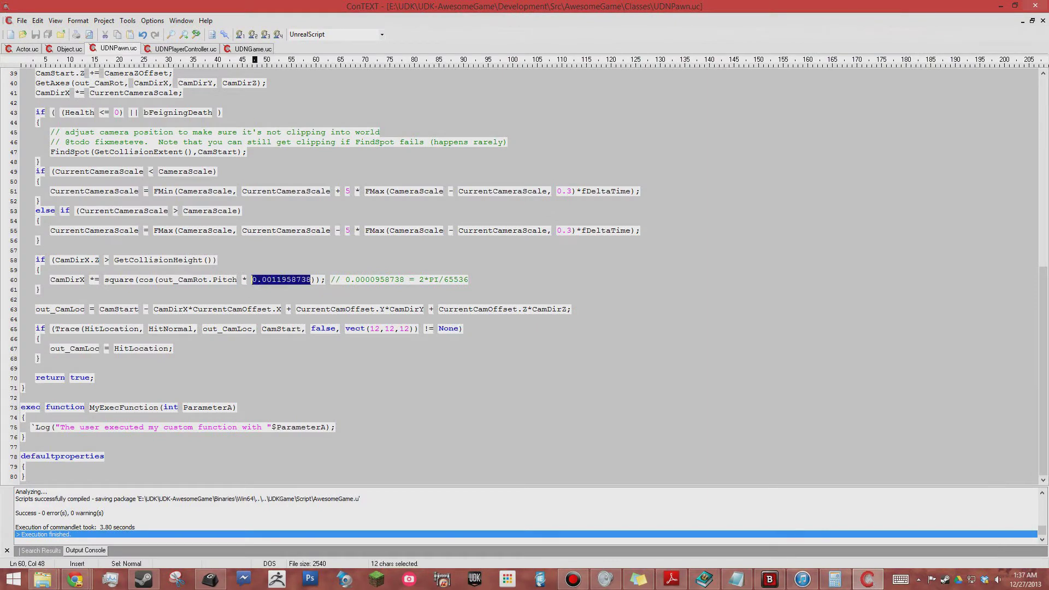
{"action": "type", "text": "1."}
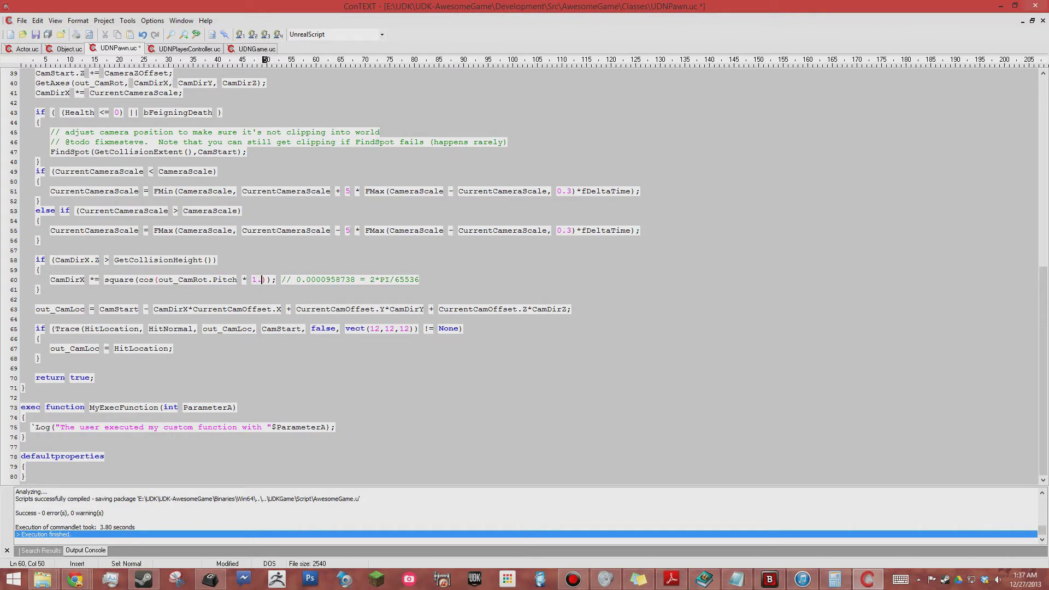
{"action": "type", "text": "0"}
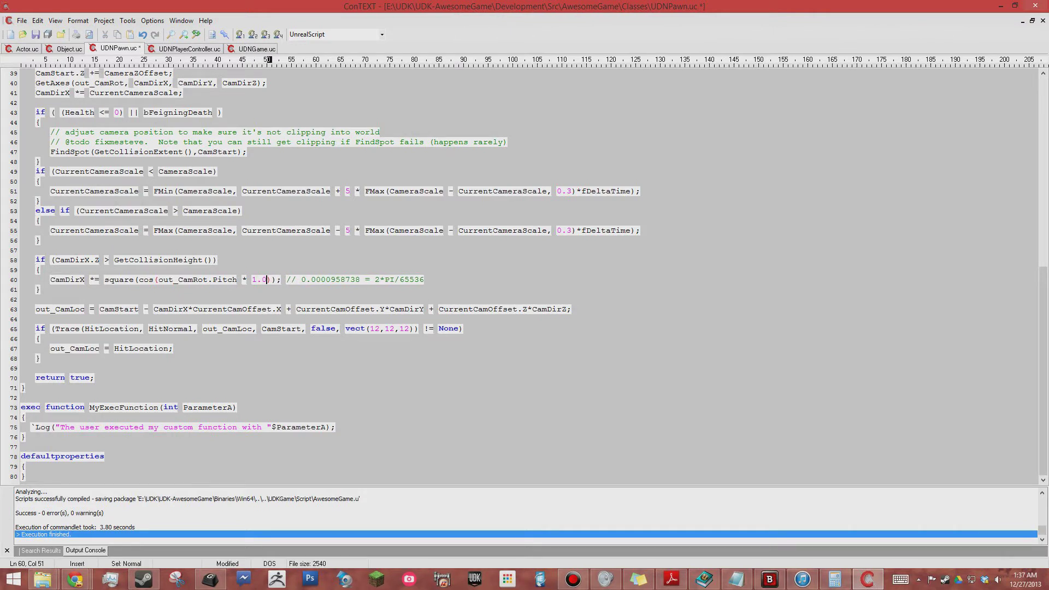
{"action": "key", "text": "F9"}
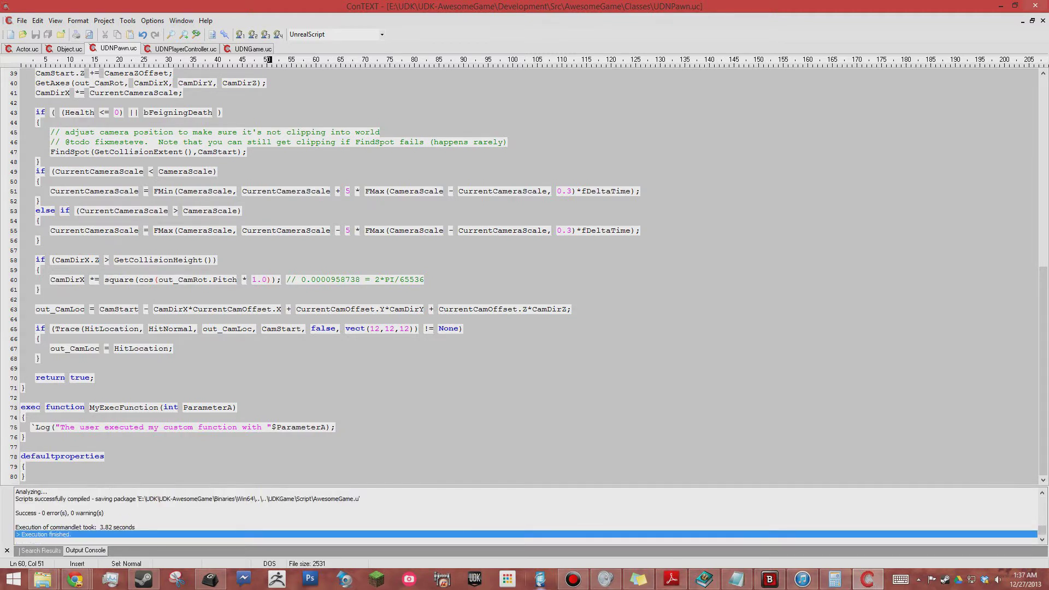
{"action": "left_click", "coordinate": [475, 580]}
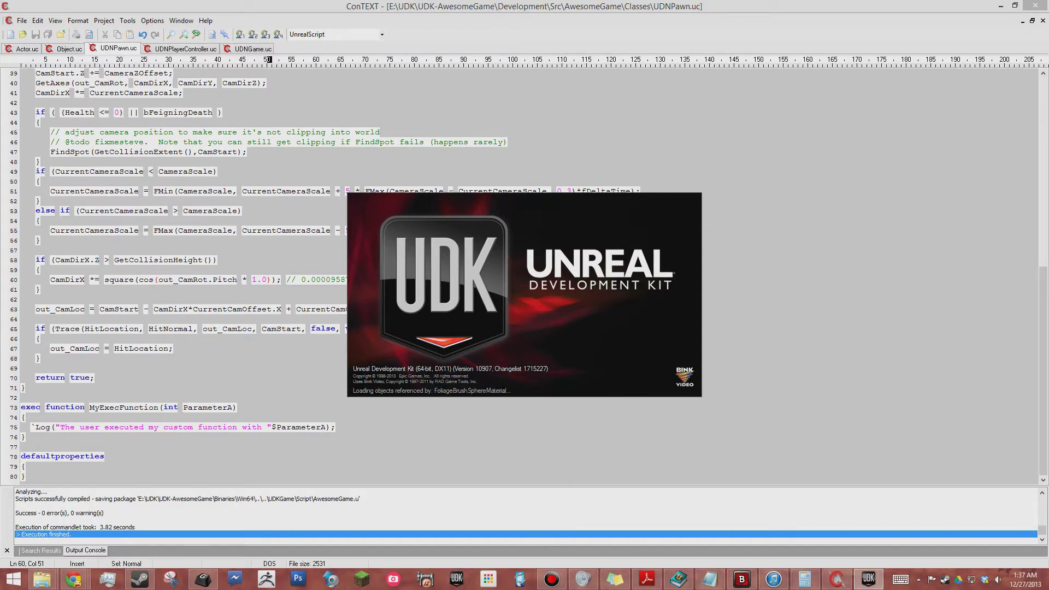
Step: Bring the relaunched UDK editor forward, dismiss the Welcome window, and reopen AwesomeMap.udk from recent maps
{"action": "left_click", "coordinate": [94, 378]}
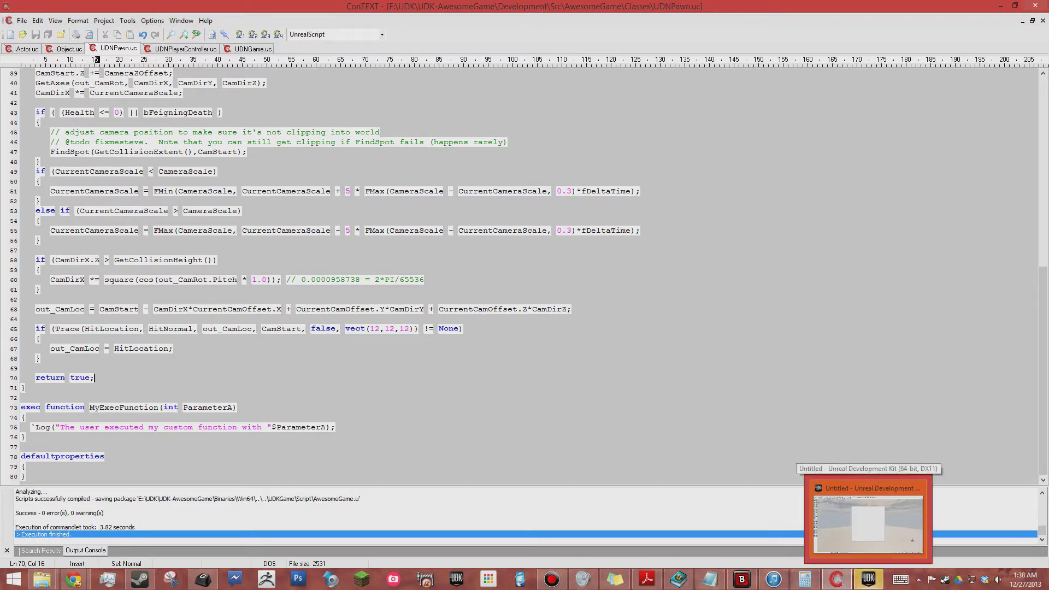
{"action": "left_click", "coordinate": [869, 579]}
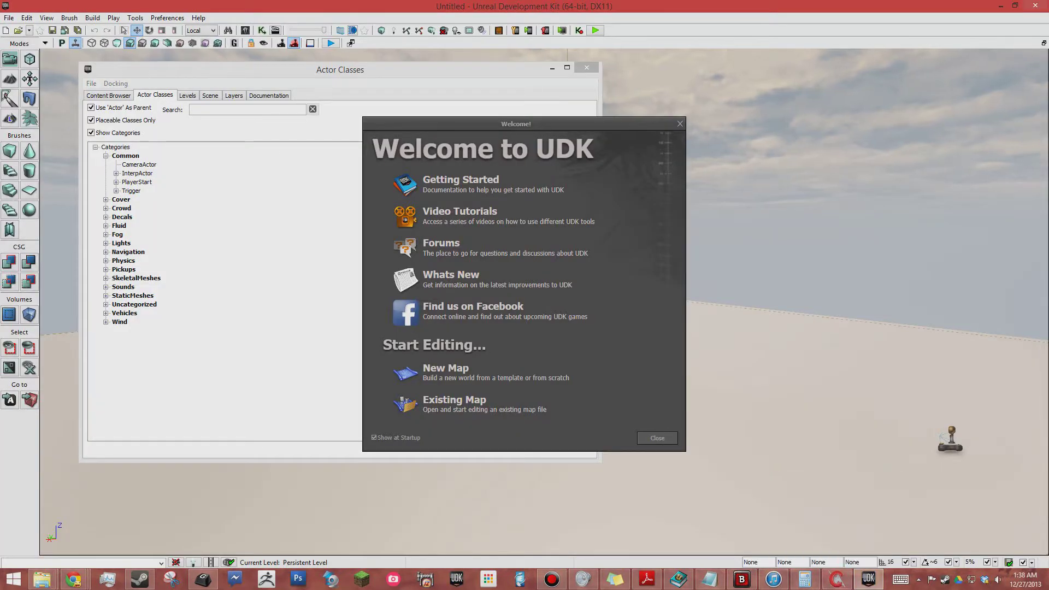
{"action": "key", "text": "Escape"}
{"action": "key", "text": "Escape"}
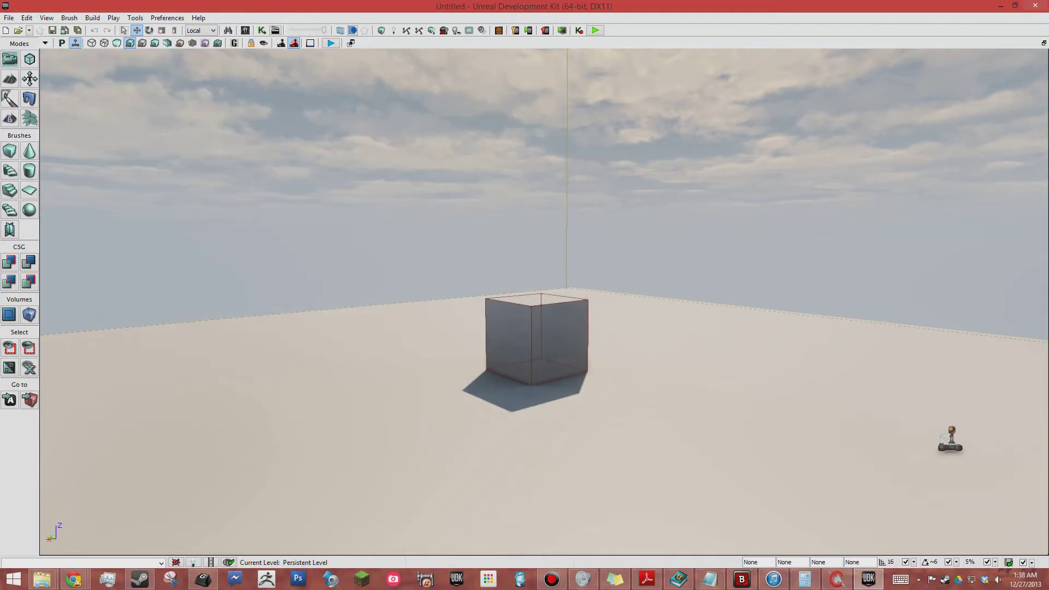
{"action": "left_click", "coordinate": [9, 18]}
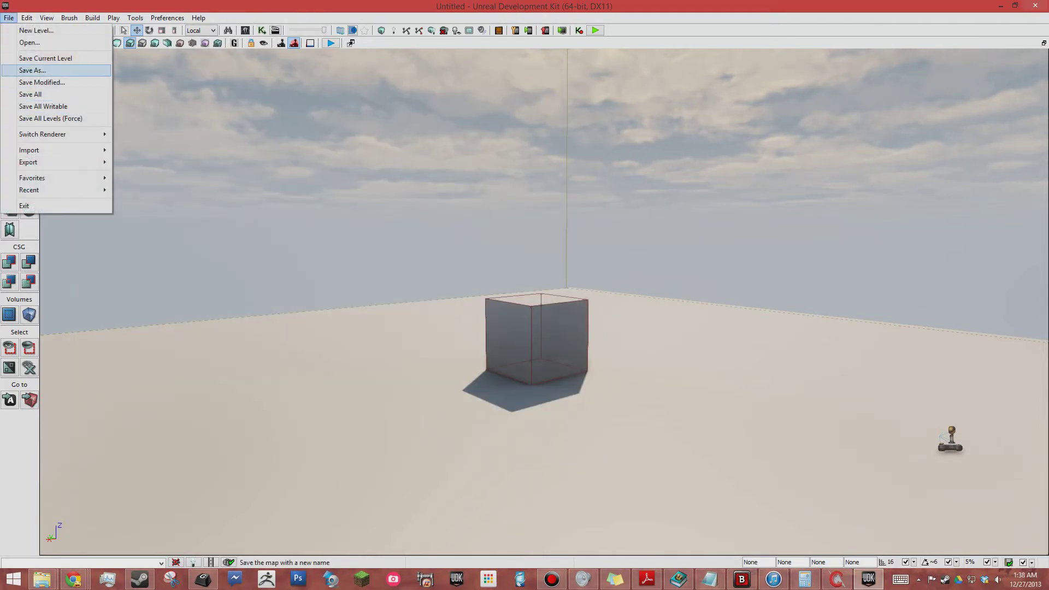
{"action": "key", "text": "Escape"}
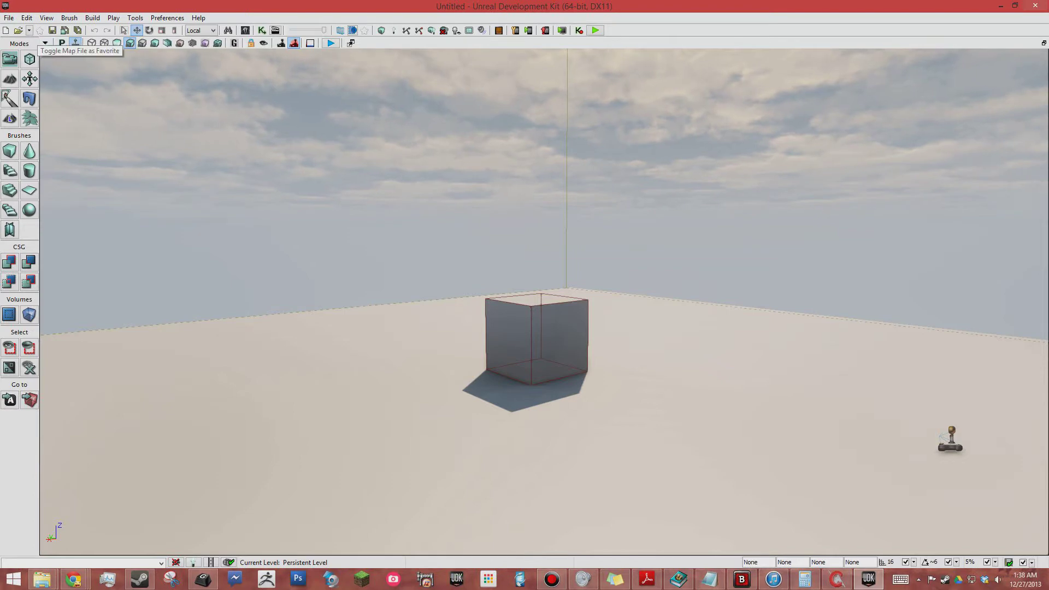
{"action": "left_click", "coordinate": [29, 30]}
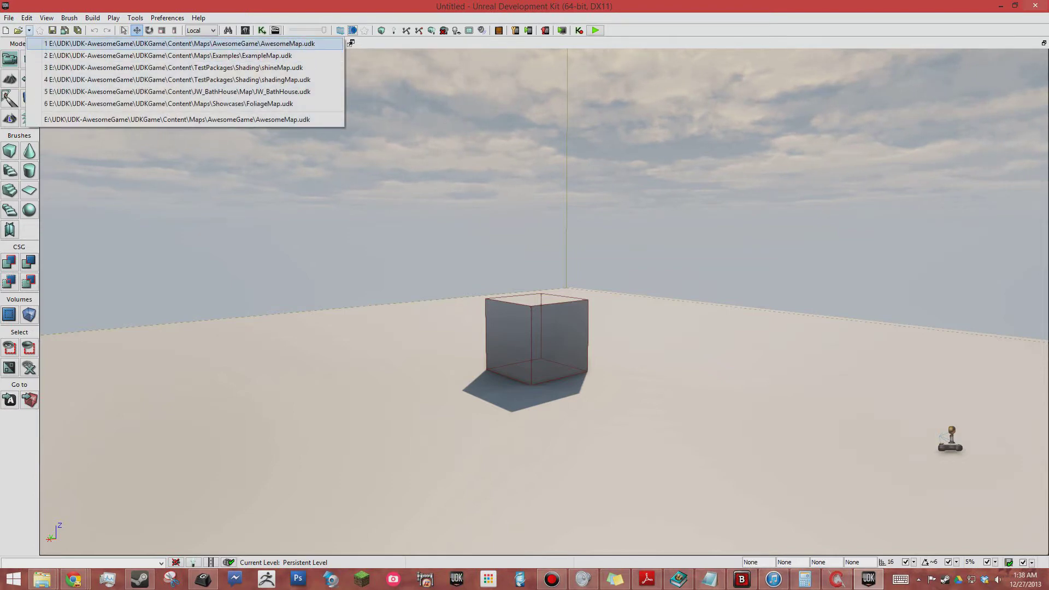
{"action": "left_click", "coordinate": [180, 44]}
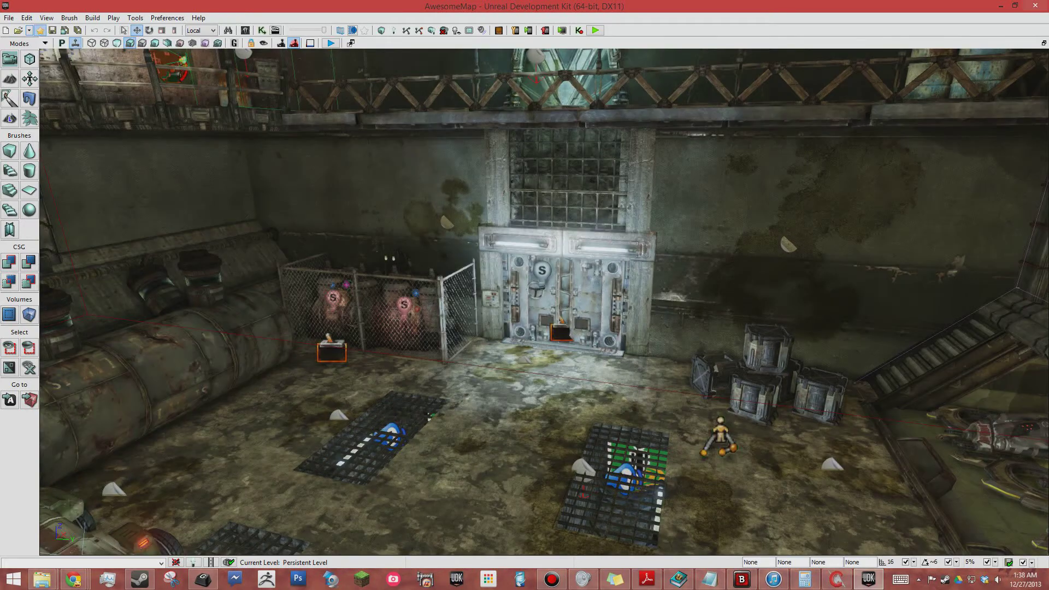
Step: Look through the key bindings in DefaultInput.ini in Notepad
{"action": "key", "text": "alt+Tab"}
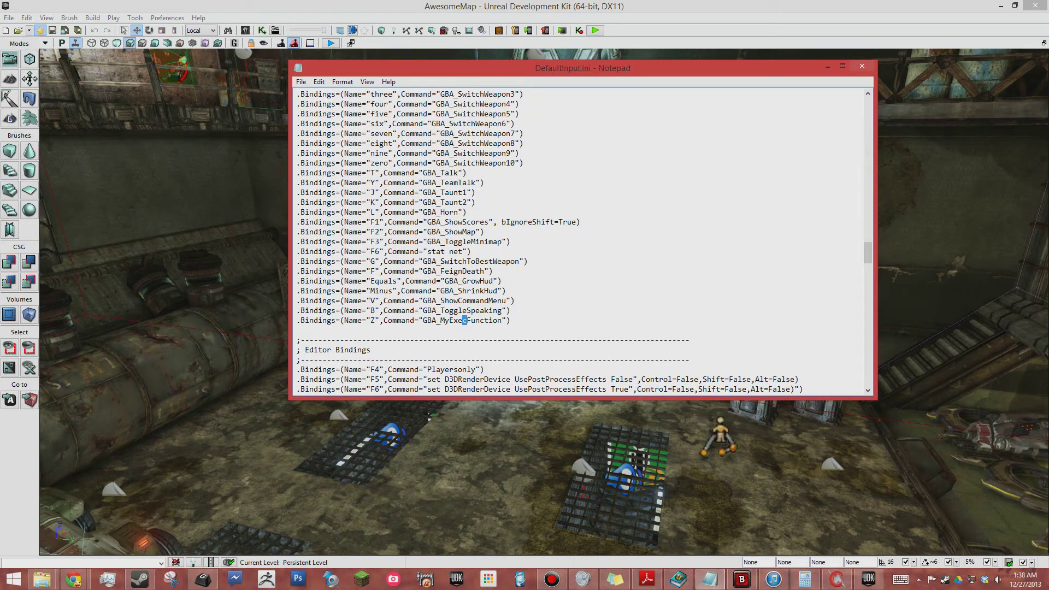
{"action": "scroll", "coordinate": [582, 241], "scroll_direction": "down", "scroll_amount": 5}
{"action": "scroll", "coordinate": [582, 241], "scroll_direction": "down", "scroll_amount": 2}
{"action": "scroll", "coordinate": [582, 241], "scroll_direction": "down", "scroll_amount": 5}
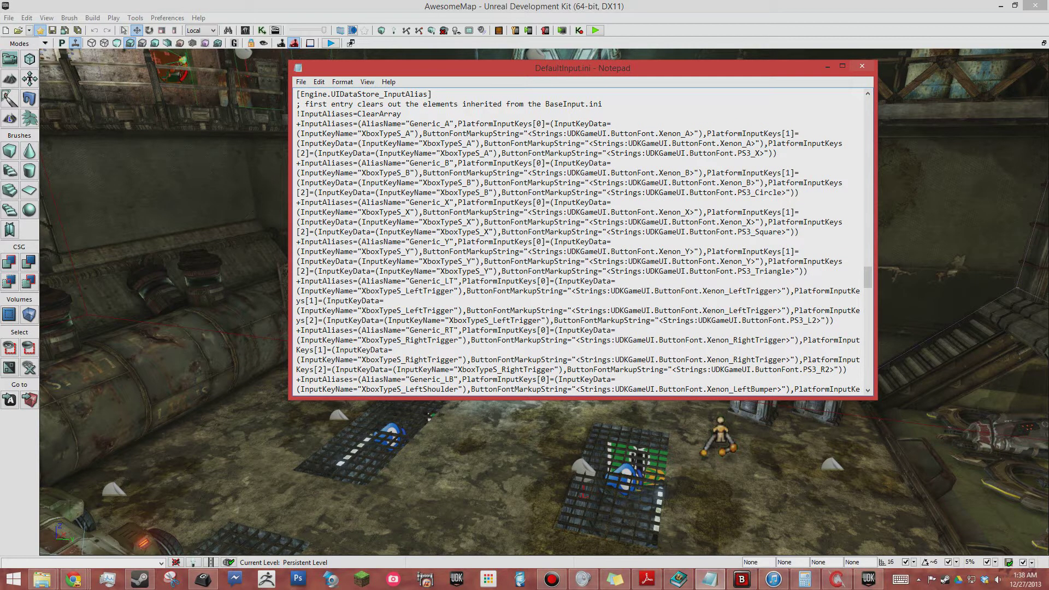
{"action": "scroll", "coordinate": [582, 241], "scroll_direction": "down", "scroll_amount": 3}
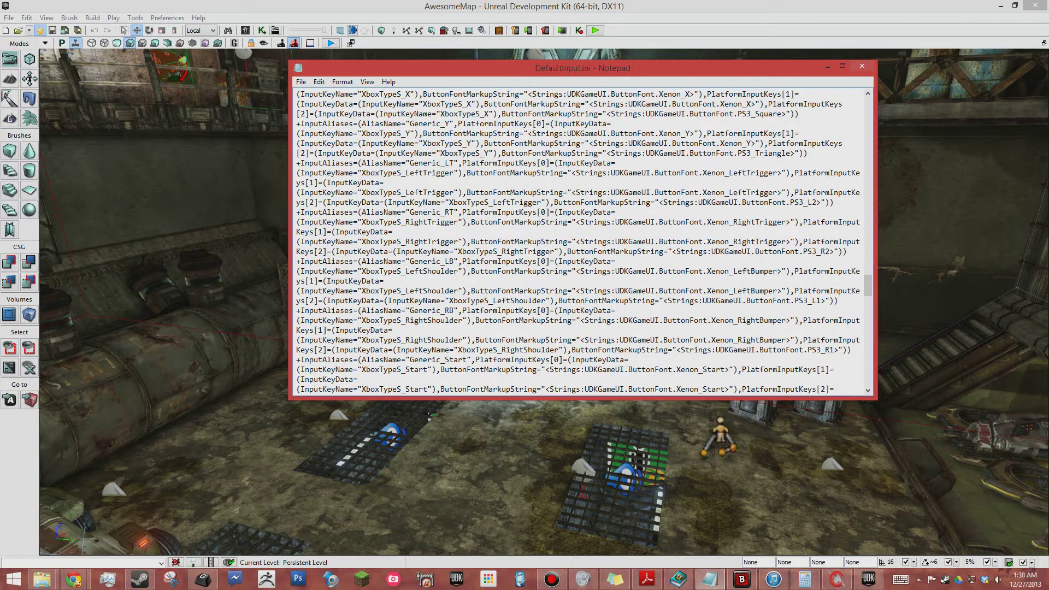
{"action": "scroll", "coordinate": [582, 241], "scroll_direction": "up", "scroll_amount": 4}
{"action": "scroll", "coordinate": [582, 241], "scroll_direction": "up", "scroll_amount": 4}
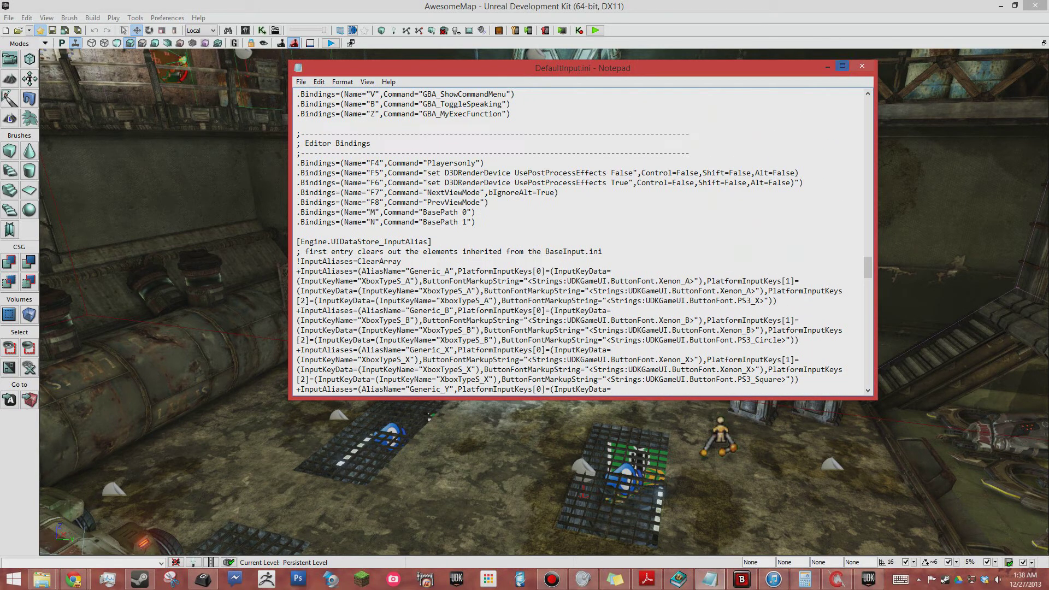
Step: Minimize DefaultInput.ini, end the AwesomeMap play-test, and return to UDNPawn.uc in ConTEXT
{"action": "left_click", "coordinate": [827, 66]}
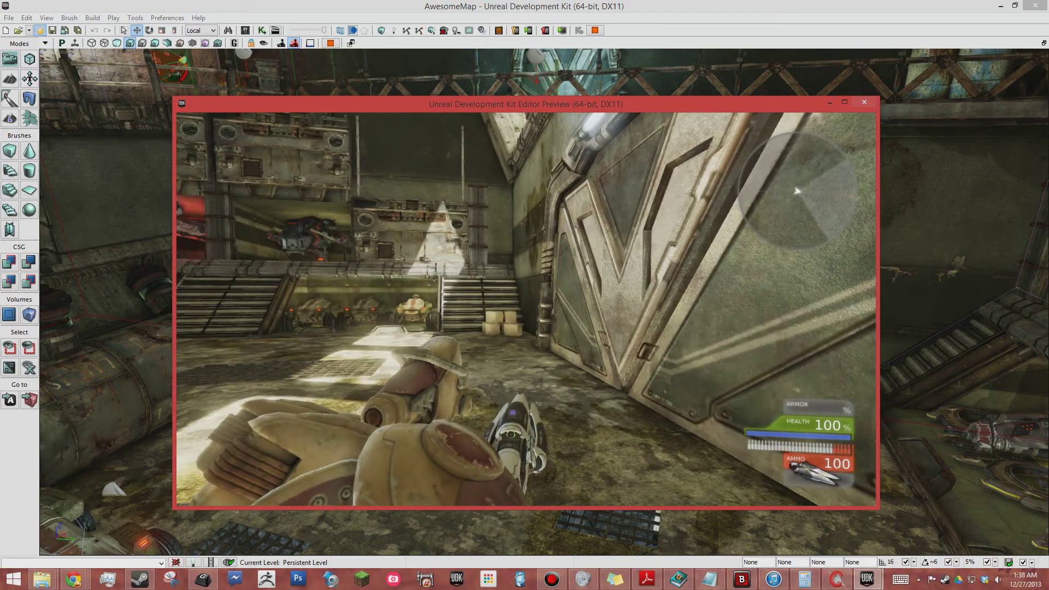
{"action": "key", "text": "Escape"}
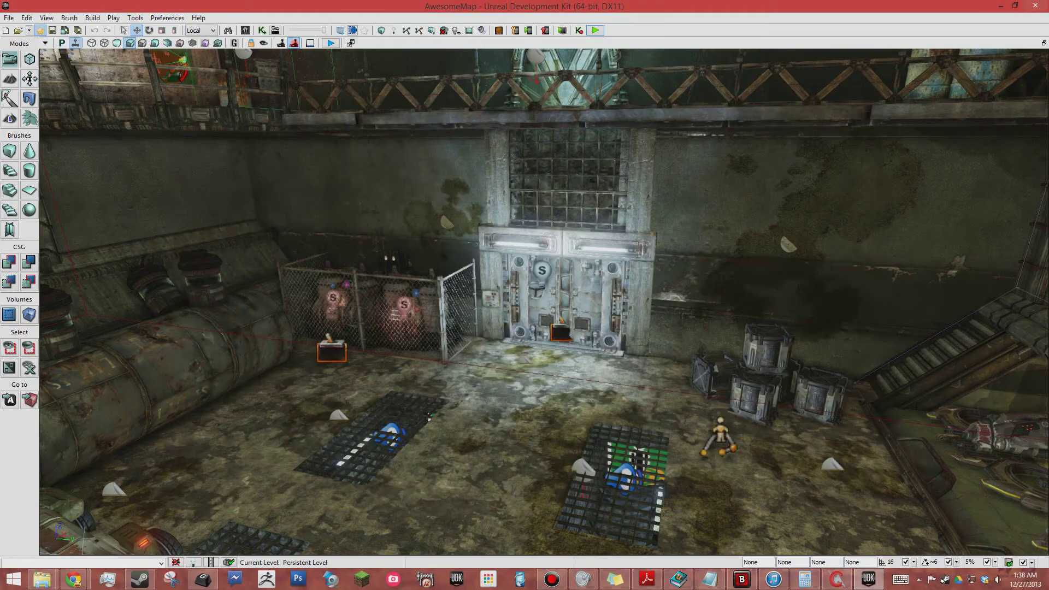
{"action": "left_click", "coordinate": [836, 579]}
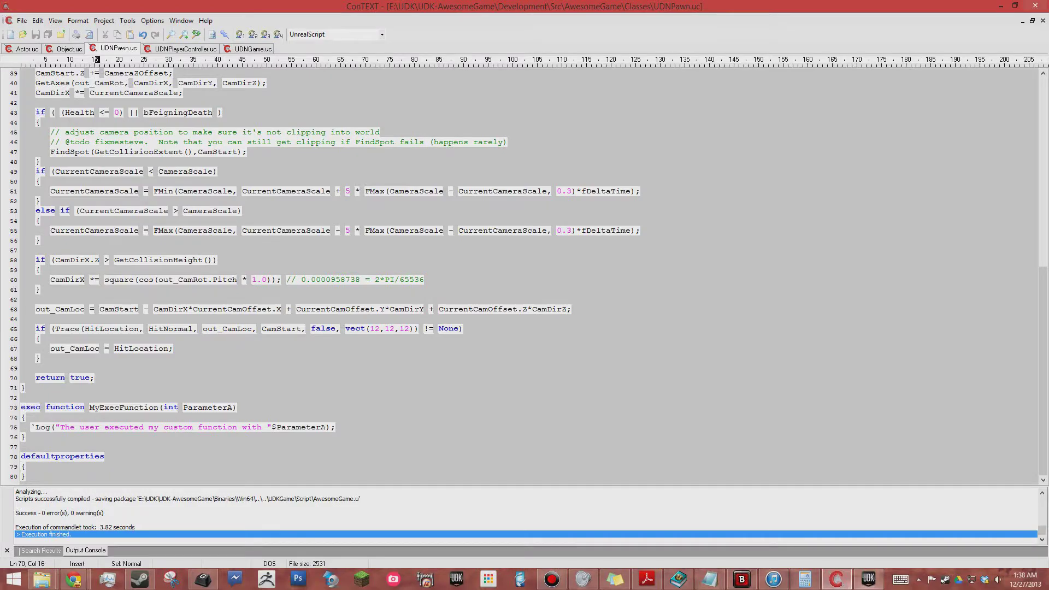
Step: Close UDK and replace the 1.0 pitch factor on line 60 with 0.0000958738
{"action": "left_click", "coordinate": [869, 580]}
{"action": "left_click", "coordinate": [1029, 8]}
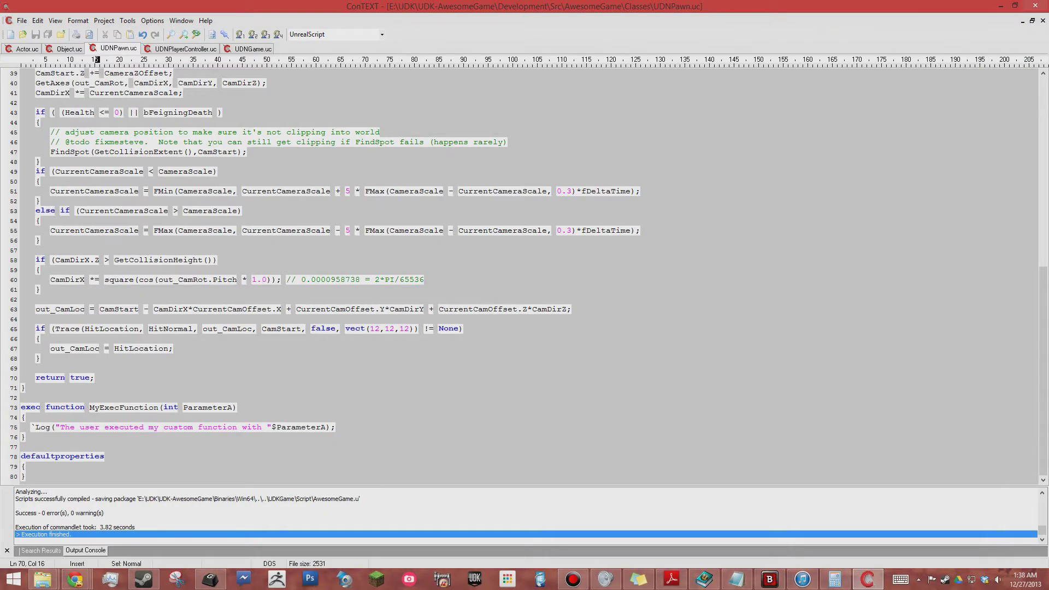
{"action": "left_click_drag", "start_coordinate": [267, 279], "coordinate": [252, 279]}
{"action": "right_click", "coordinate": [255, 281]}
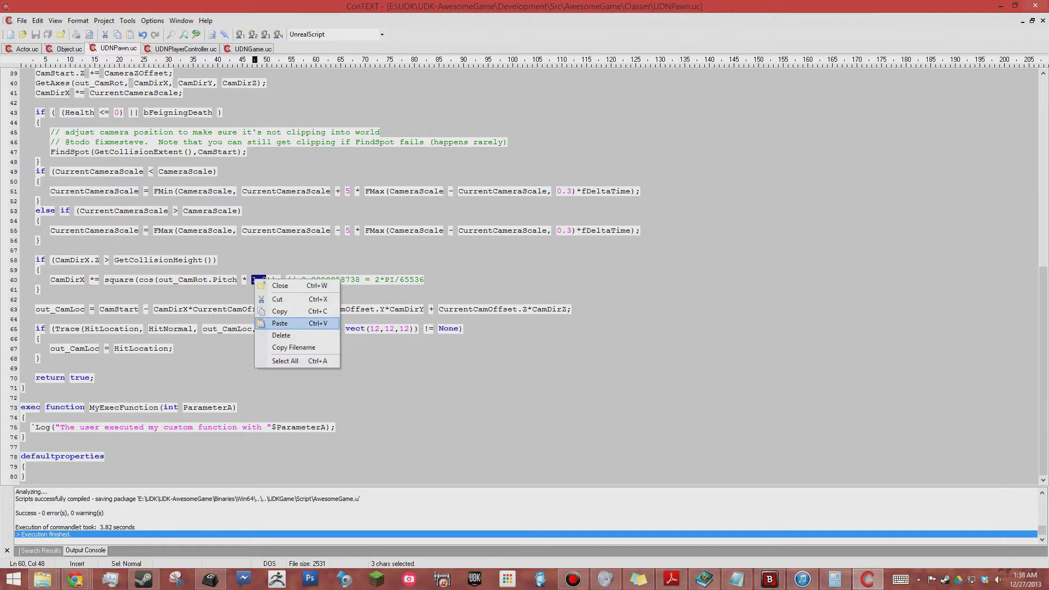
{"action": "left_click", "coordinate": [279, 323]}
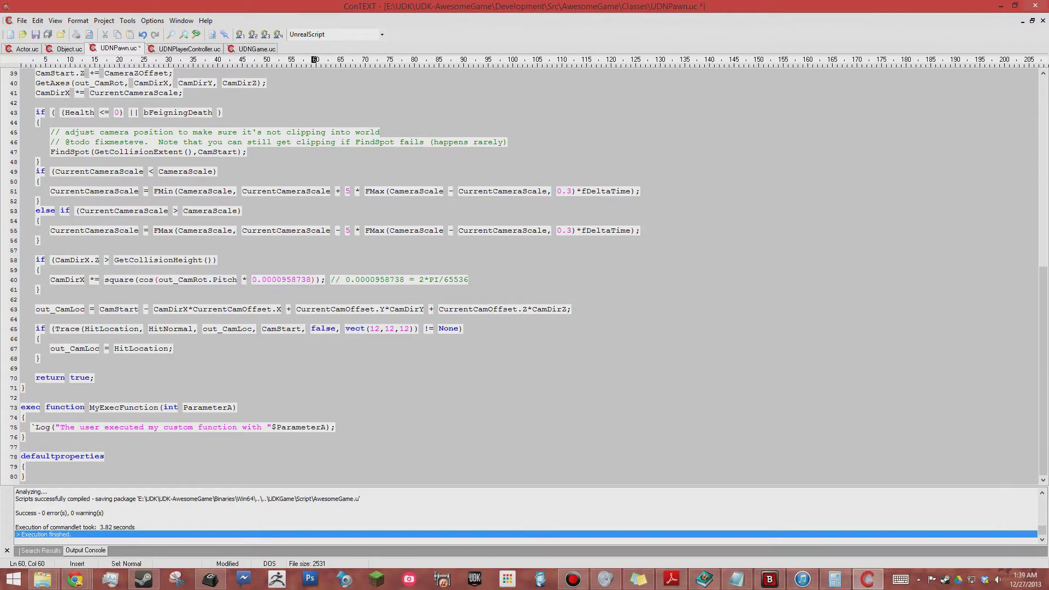
Step: Scroll up through UDNPawn.uc to review the camera code above line 60
{"action": "left_click", "coordinate": [91, 211]}
{"action": "scroll", "coordinate": [91, 211], "scroll_direction": "up", "scroll_amount": 2}
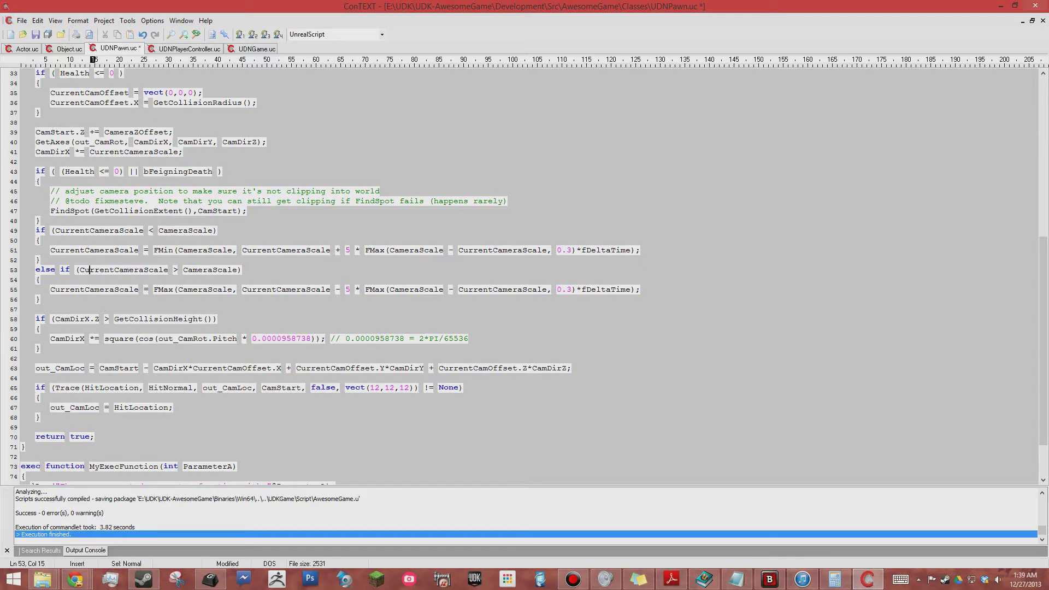
{"action": "scroll", "coordinate": [524, 274], "scroll_direction": "up", "scroll_amount": 1}
{"action": "left_click", "coordinate": [22, 151]}
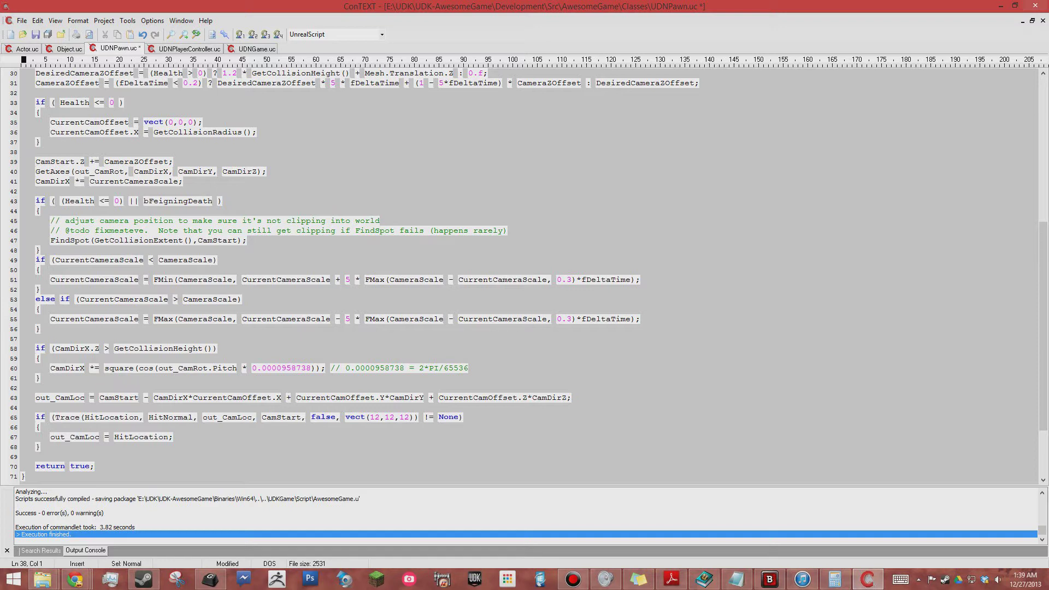
{"action": "scroll", "coordinate": [525, 273], "scroll_direction": "up", "scroll_amount": 1}
{"action": "scroll", "coordinate": [525, 273], "scroll_direction": "up", "scroll_amount": 1}
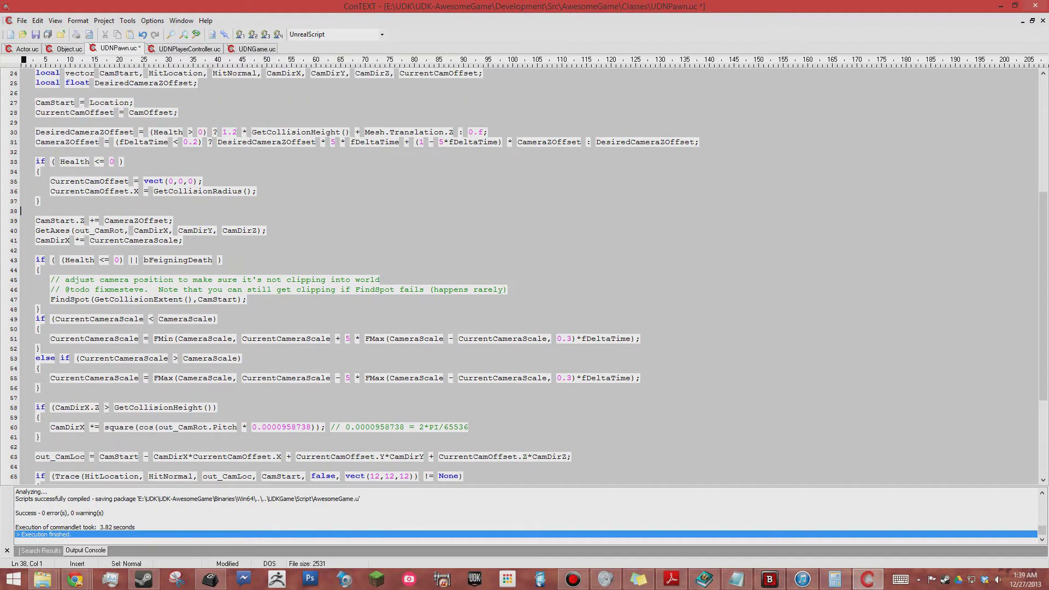
{"action": "scroll", "coordinate": [525, 273], "scroll_direction": "up", "scroll_amount": 2}
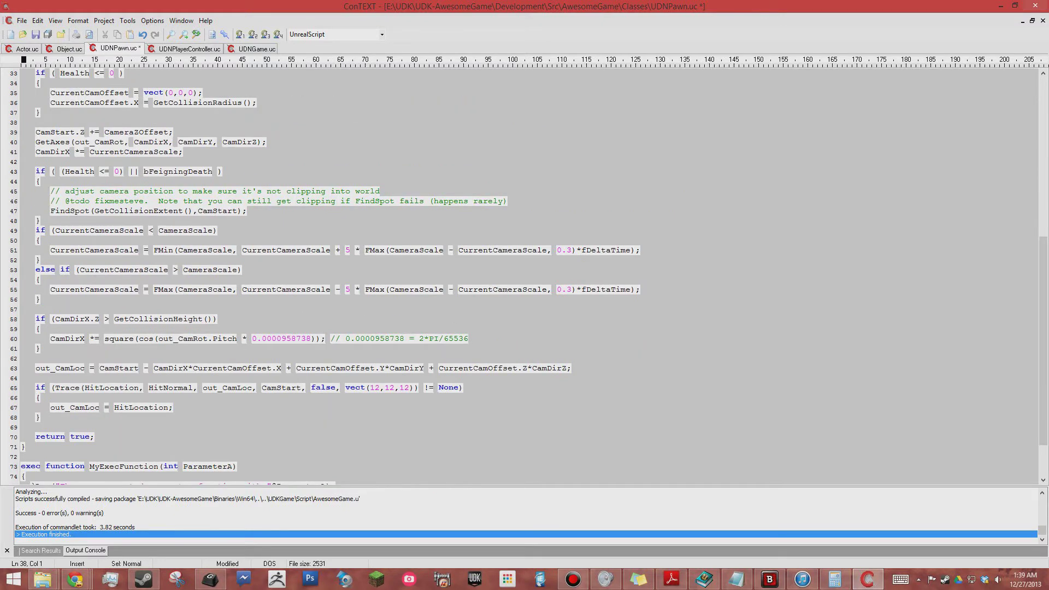
Step: Change line 31's multiplier from 5 to 32, then save and recompile with 0 errors
{"action": "double_click", "coordinate": [333, 201]}
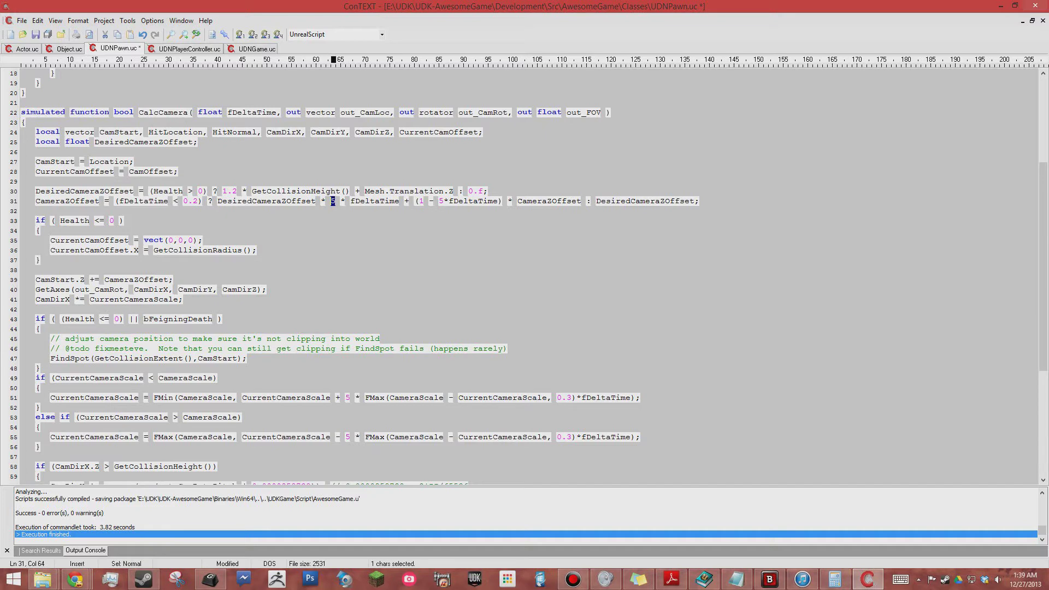
{"action": "type", "text": "32"}
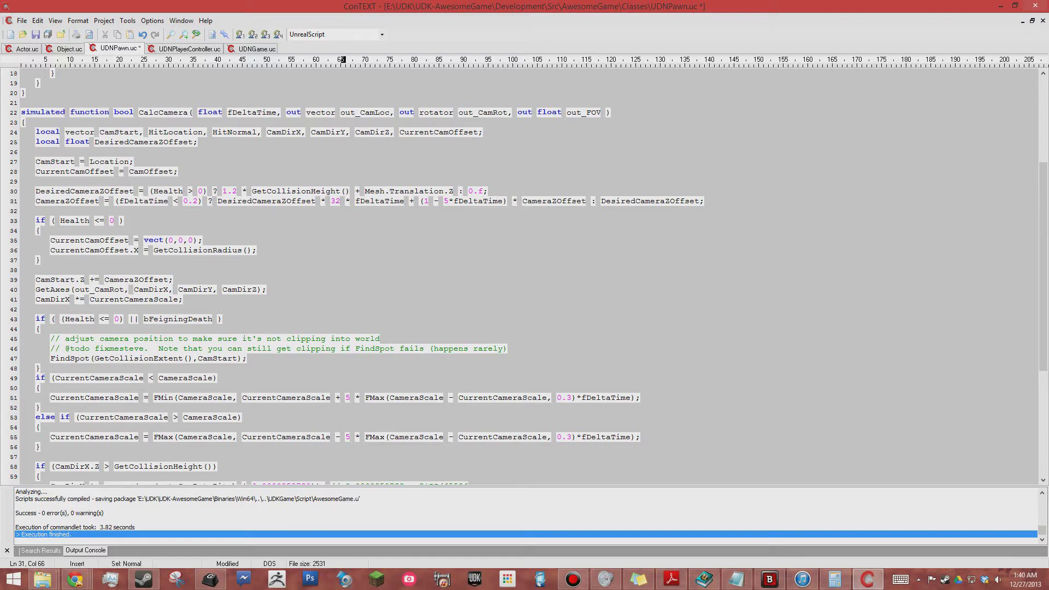
{"action": "key", "text": "F9"}
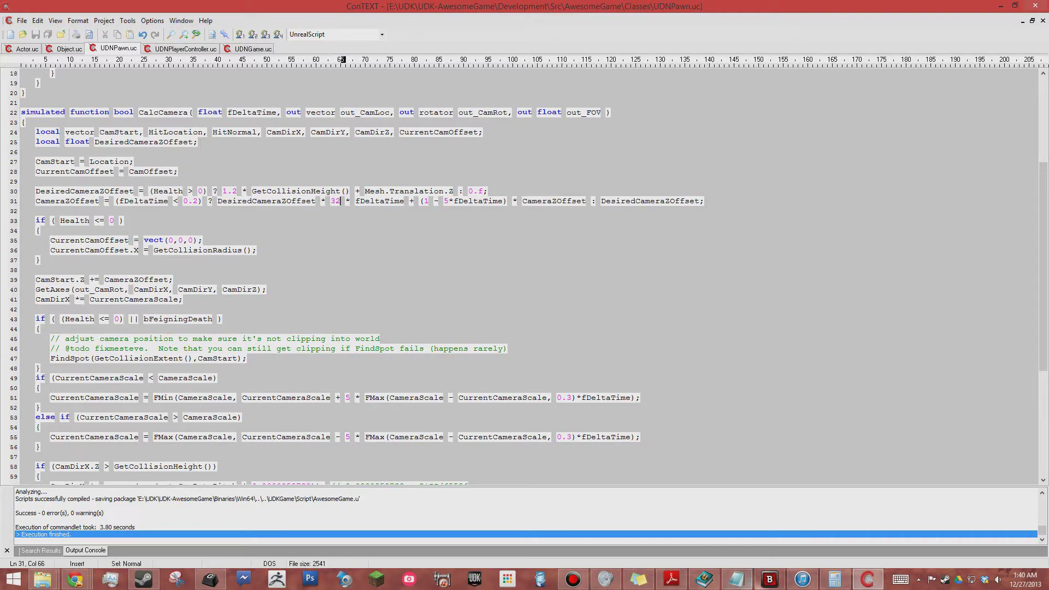
{"action": "mouse_move", "coordinate": [769, 579]}
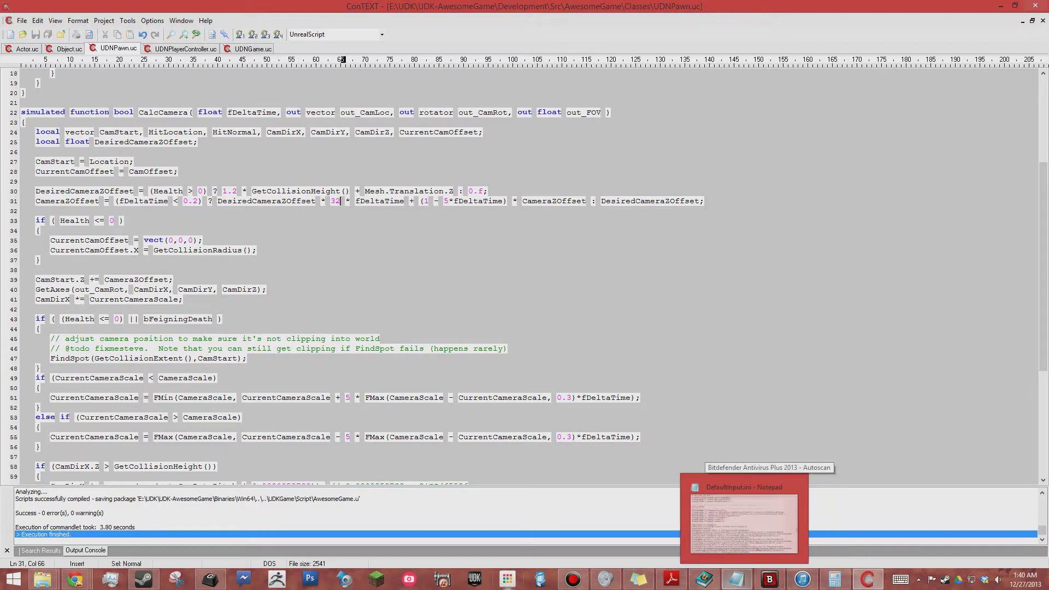
Step: Relaunch UDK and reopen AwesomeMap.udk from the recent maps list
{"action": "left_click", "coordinate": [475, 579]}
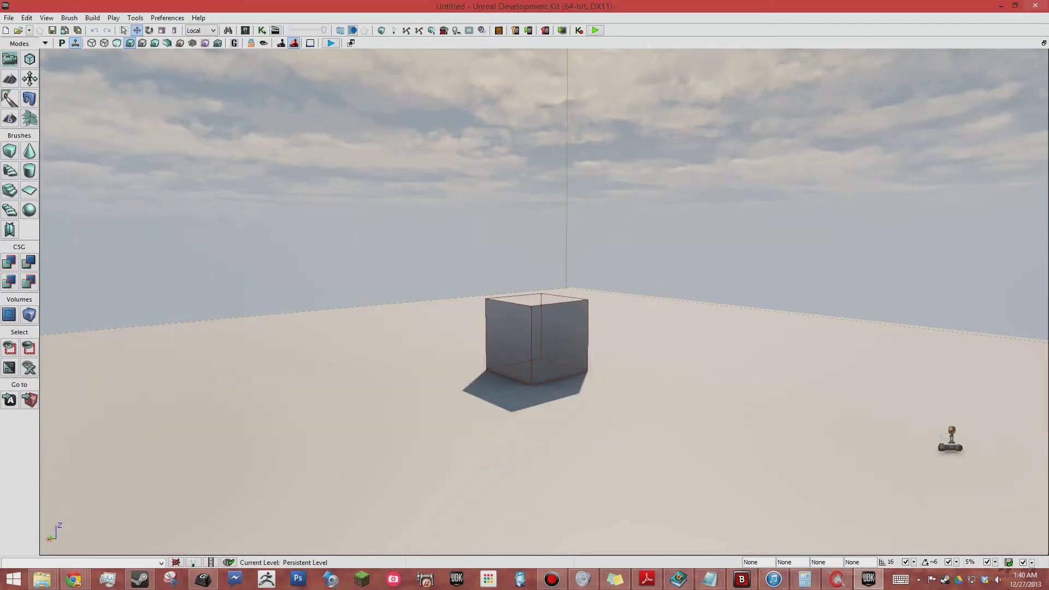
{"action": "left_click", "coordinate": [29, 30]}
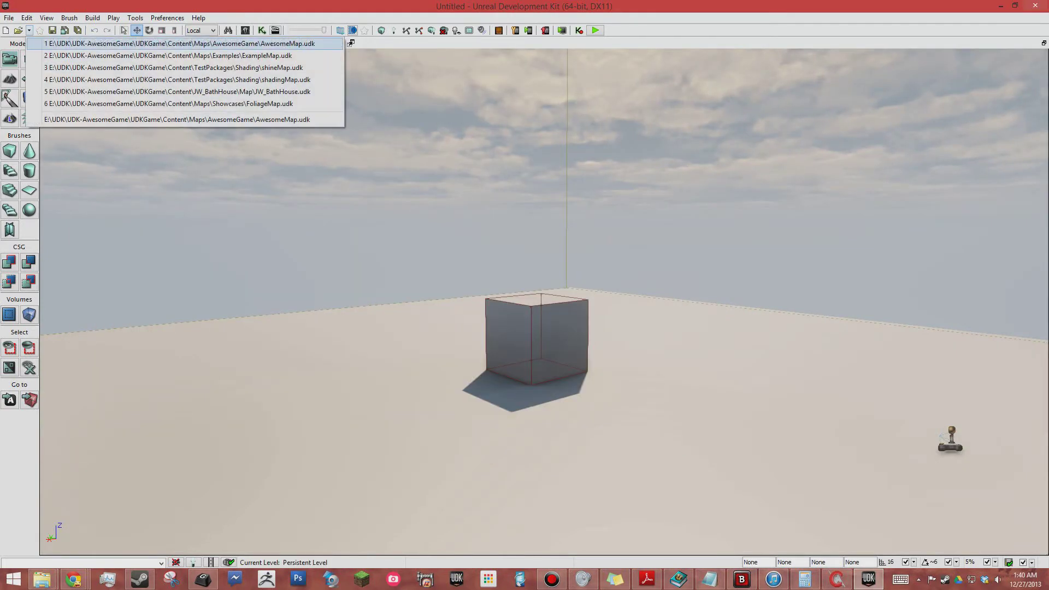
{"action": "key", "text": "Return"}
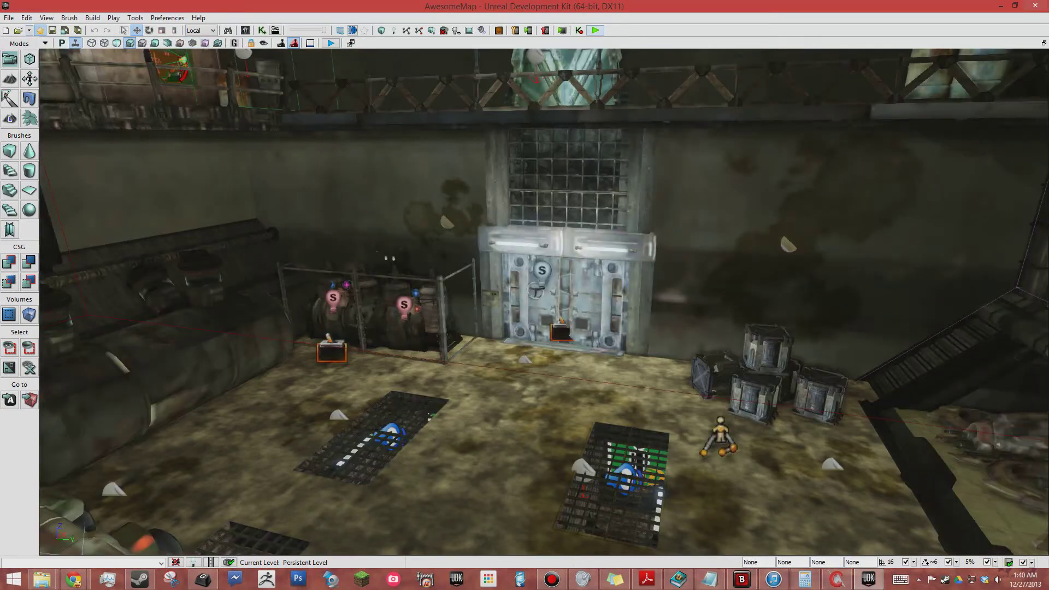
Step: Play-test AwesomeMap with the line 31 value of 32, then stop and return to ConTEXT
{"action": "key", "text": "F8"}
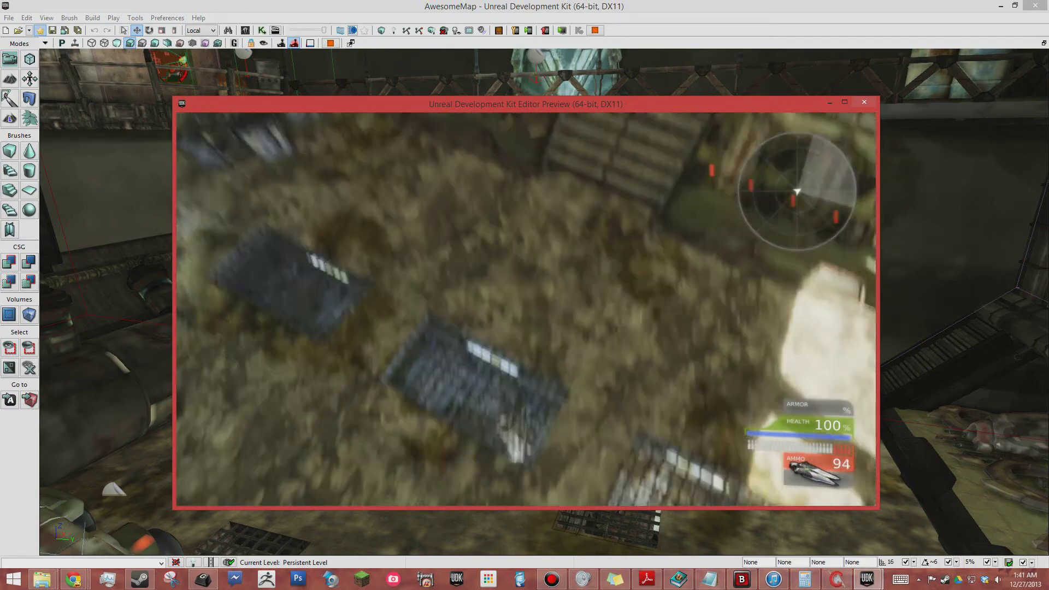
{"action": "key", "text": "Escape"}
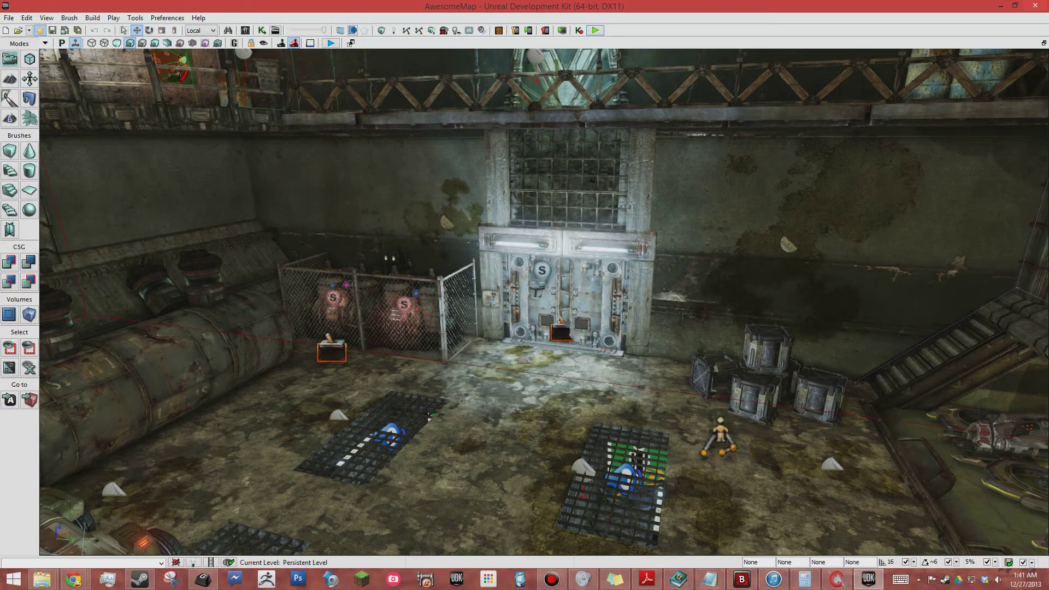
{"action": "key", "text": "alt+Tab"}
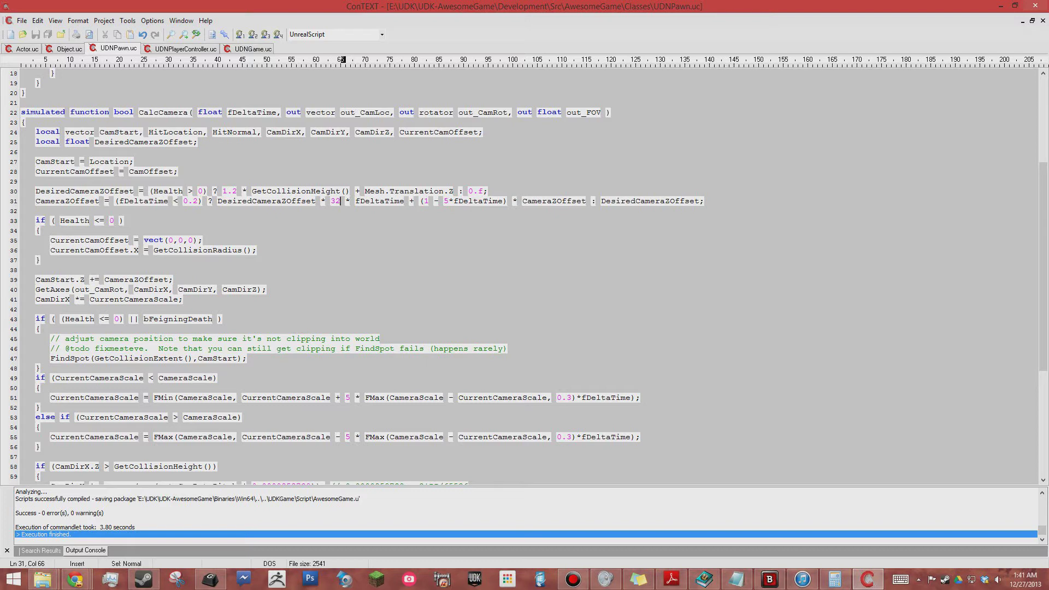
Step: Change the DesiredCameraZOffset multiplier on line 31 from 32 back to 5
{"action": "left_click", "coordinate": [335, 201]}
{"action": "left_click_drag", "start_coordinate": [340, 201], "coordinate": [327, 202]}
{"action": "type", "text": "5"}
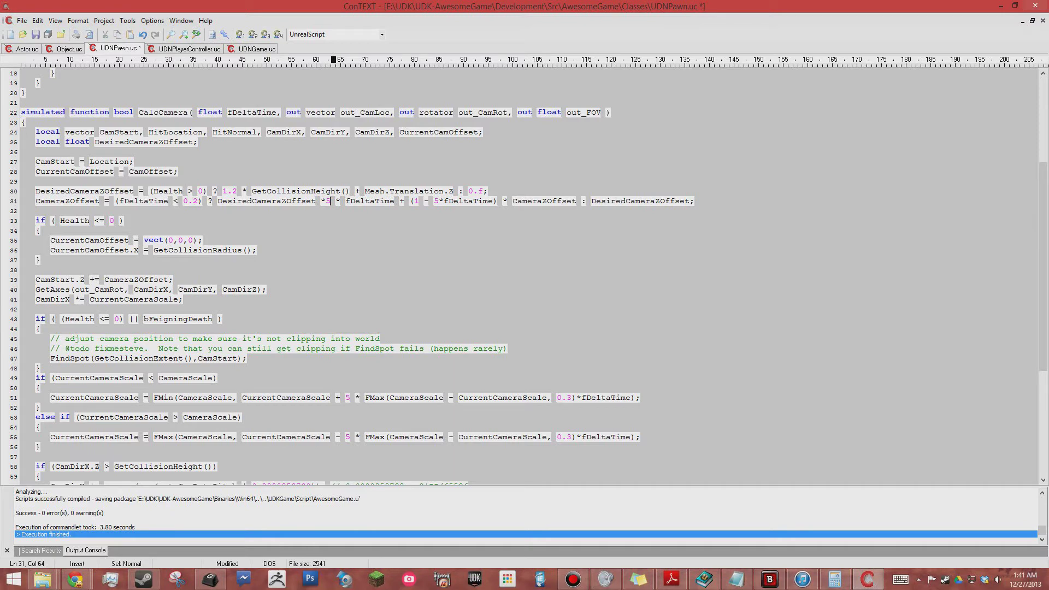
{"action": "left_click", "coordinate": [118, 201]}
{"action": "left_click", "coordinate": [99, 191]}
{"action": "left_click", "coordinate": [108, 201]}
{"action": "left_click", "coordinate": [178, 171]}
{"action": "scroll", "coordinate": [525, 276], "scroll_direction": "up", "scroll_amount": 2}
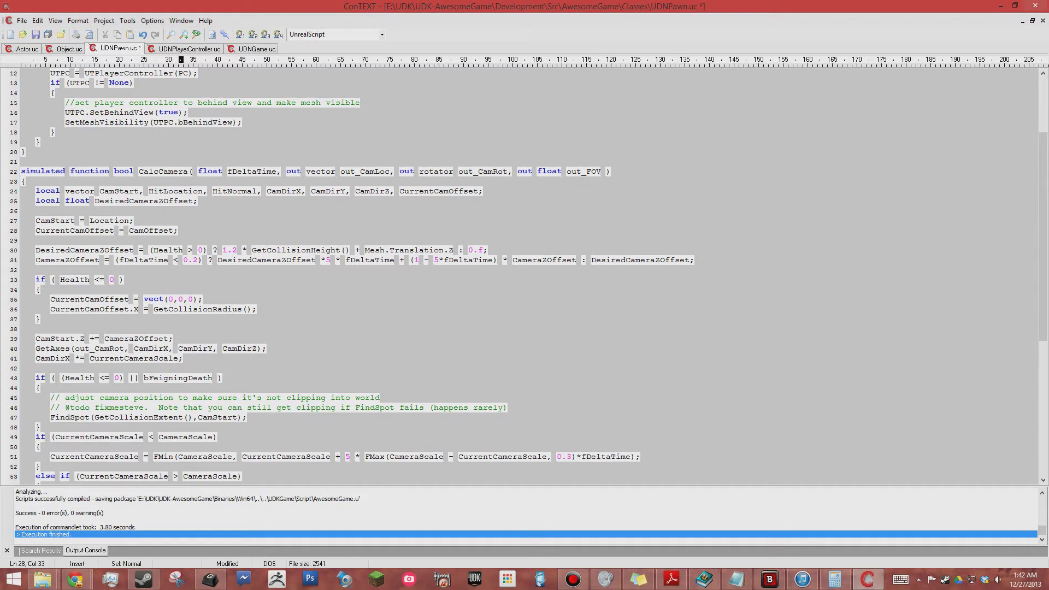
{"action": "scroll", "coordinate": [525, 273], "scroll_direction": "up", "scroll_amount": 1}
{"action": "scroll", "coordinate": [525, 273], "scroll_direction": "up", "scroll_amount": 3}
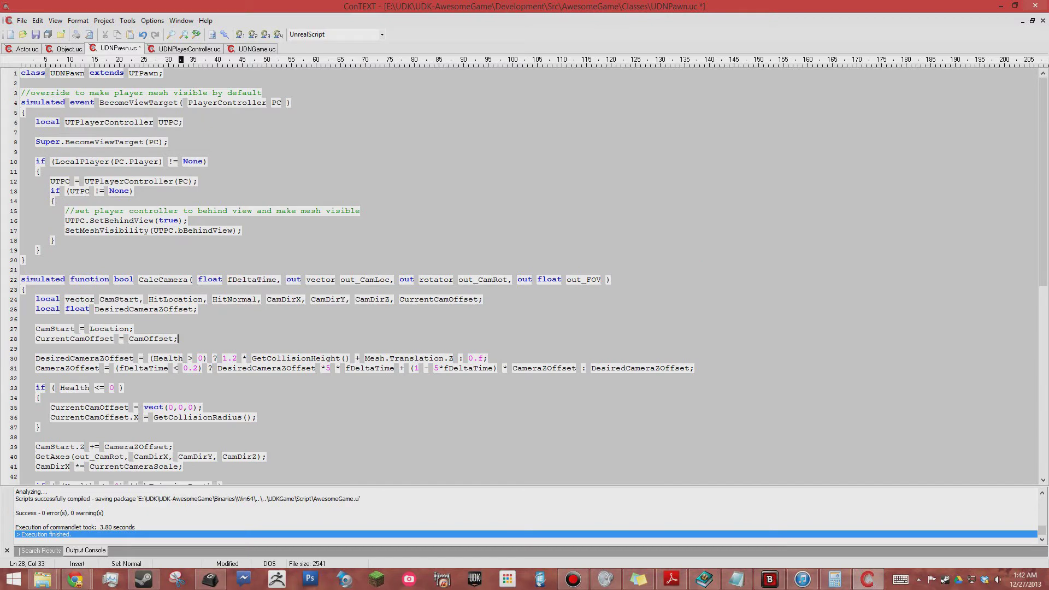
{"action": "scroll", "coordinate": [524, 273], "scroll_direction": "down", "scroll_amount": 4}
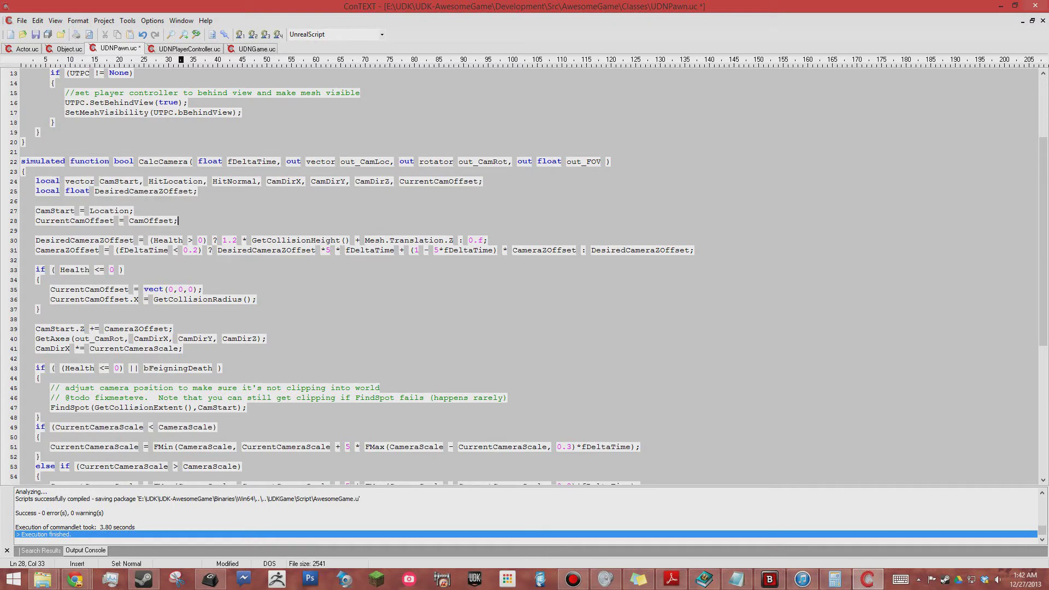
{"action": "scroll", "coordinate": [525, 276], "scroll_direction": "down", "scroll_amount": 1}
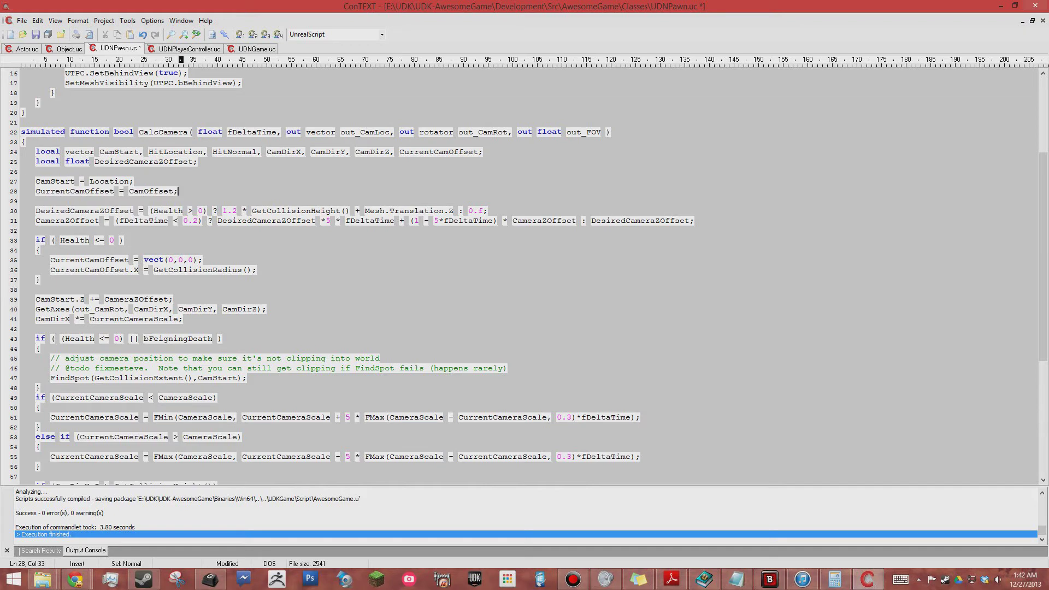
{"action": "scroll", "coordinate": [525, 276], "scroll_direction": "down", "scroll_amount": 2}
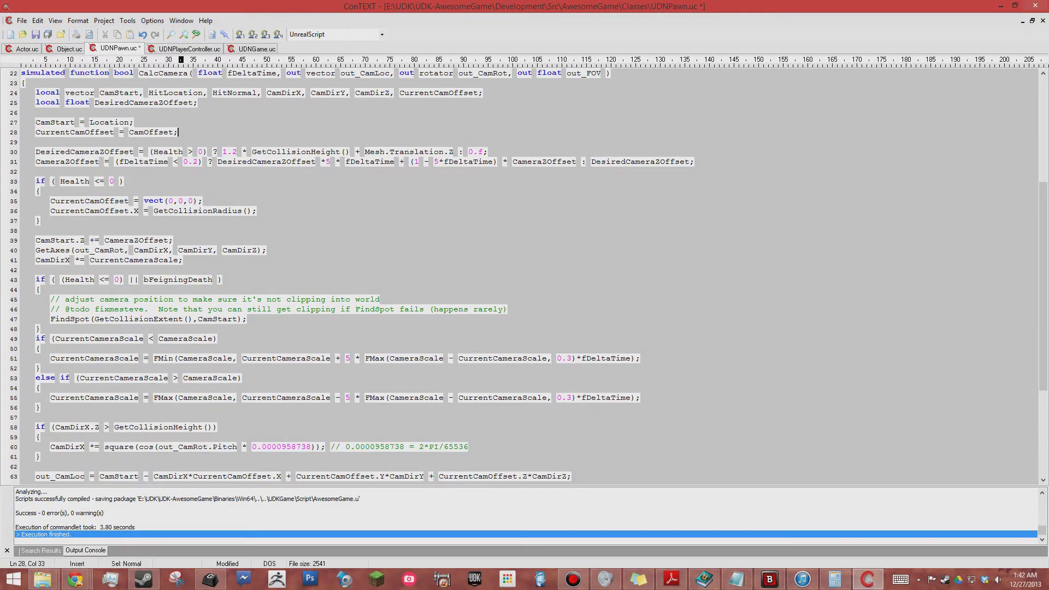
{"action": "scroll", "coordinate": [524, 276], "scroll_direction": "down", "scroll_amount": 2}
{"action": "scroll", "coordinate": [525, 276], "scroll_direction": "down", "scroll_amount": 2}
{"action": "scroll", "coordinate": [524, 276], "scroll_direction": "down", "scroll_amount": 2}
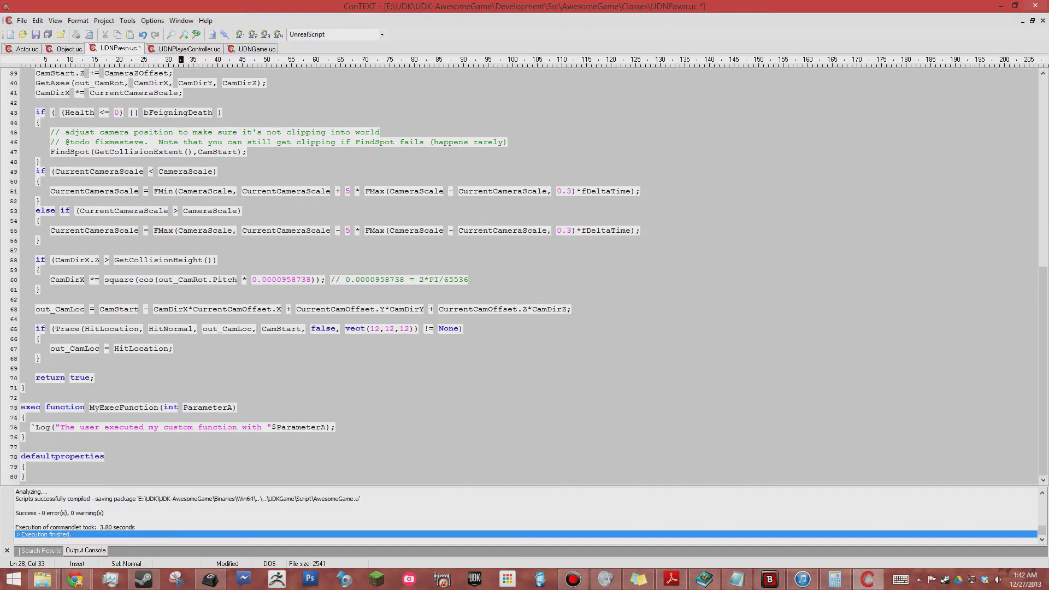
{"action": "scroll", "coordinate": [525, 276], "scroll_direction": "up", "scroll_amount": 2}
{"action": "scroll", "coordinate": [525, 276], "scroll_direction": "up", "scroll_amount": 5}
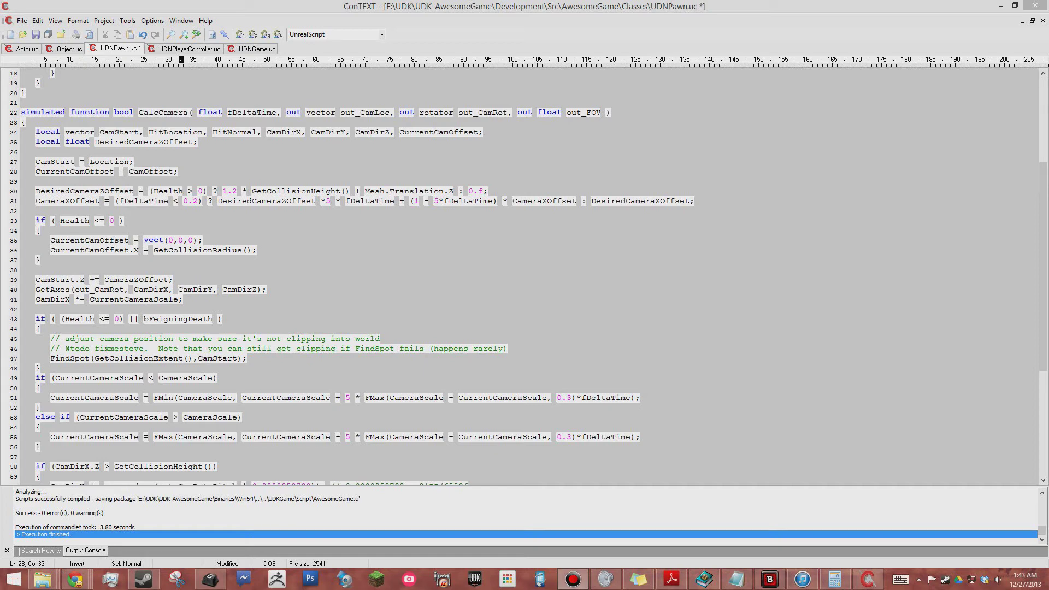
Step: Place the caret after the 1.2 on line 30 of UDNPawn.uc
{"action": "left_click", "coordinate": [237, 191]}
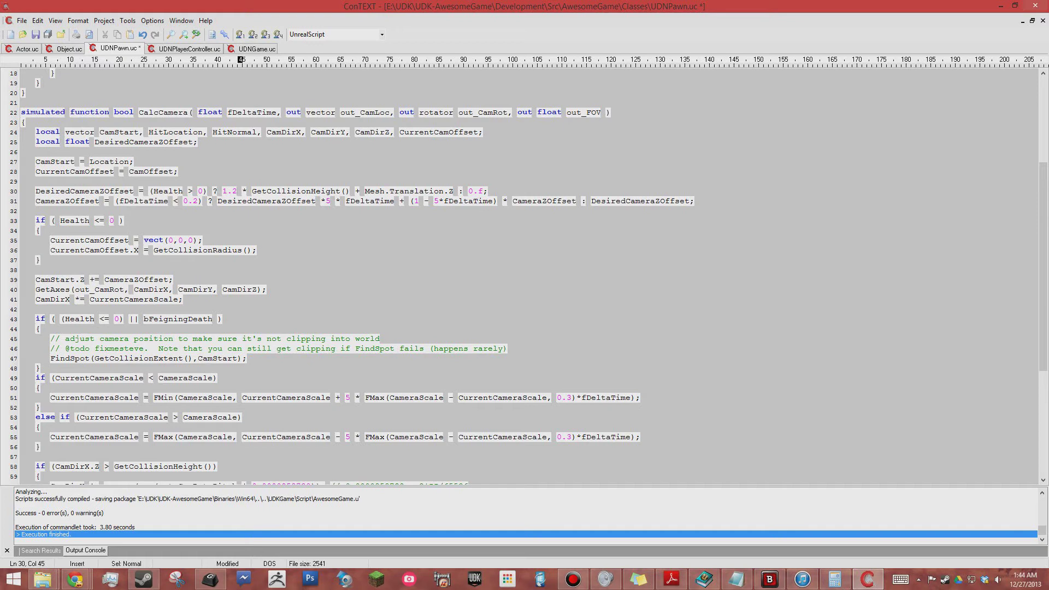
{"action": "left_click", "coordinate": [100, 191]}
{"action": "key", "text": "ctrl+Tab"}
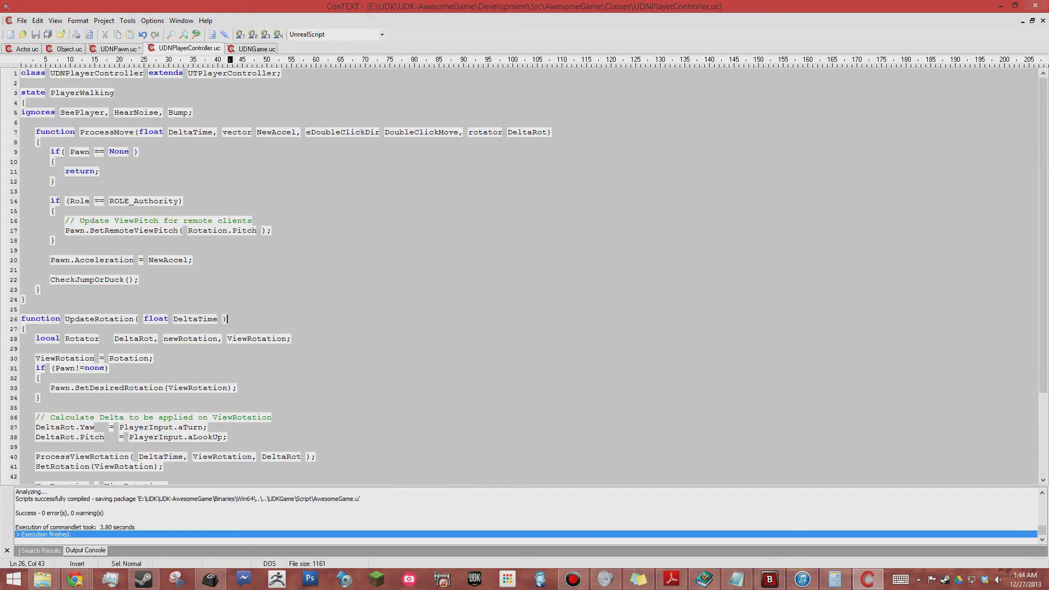
{"action": "scroll", "coordinate": [524, 273], "scroll_direction": "down", "scroll_amount": 4}
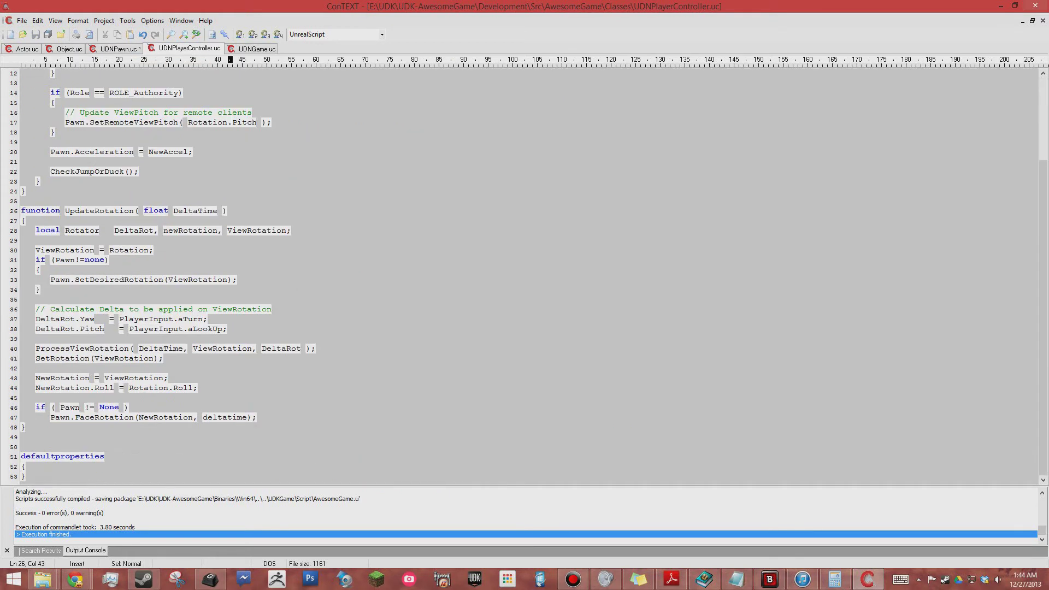
{"action": "scroll", "coordinate": [524, 273], "scroll_direction": "up", "scroll_amount": 4}
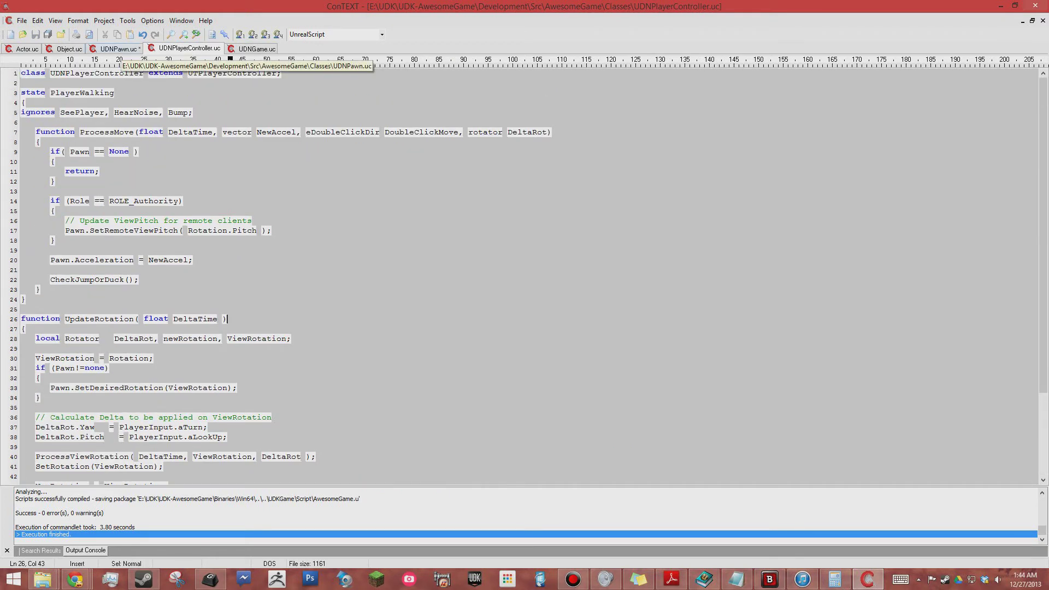
{"action": "key", "text": "ctrl+Tab"}
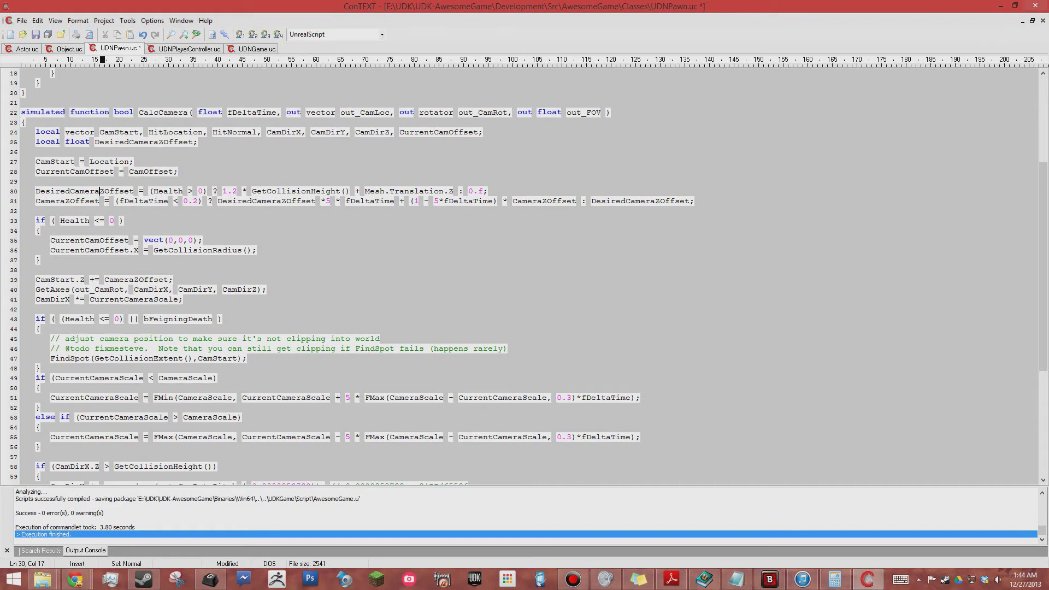
{"action": "left_click", "coordinate": [133, 279]}
{"action": "scroll", "coordinate": [525, 273], "scroll_direction": "down", "scroll_amount": 3}
{"action": "scroll", "coordinate": [525, 274], "scroll_direction": "down", "scroll_amount": 4}
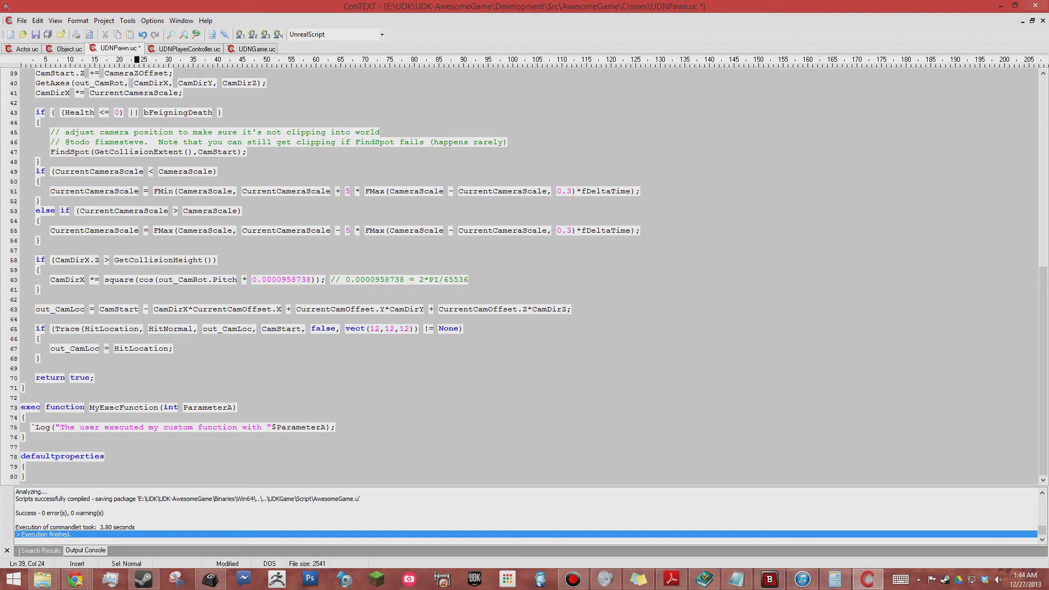
{"action": "scroll", "coordinate": [525, 273], "scroll_direction": "up", "scroll_amount": 5}
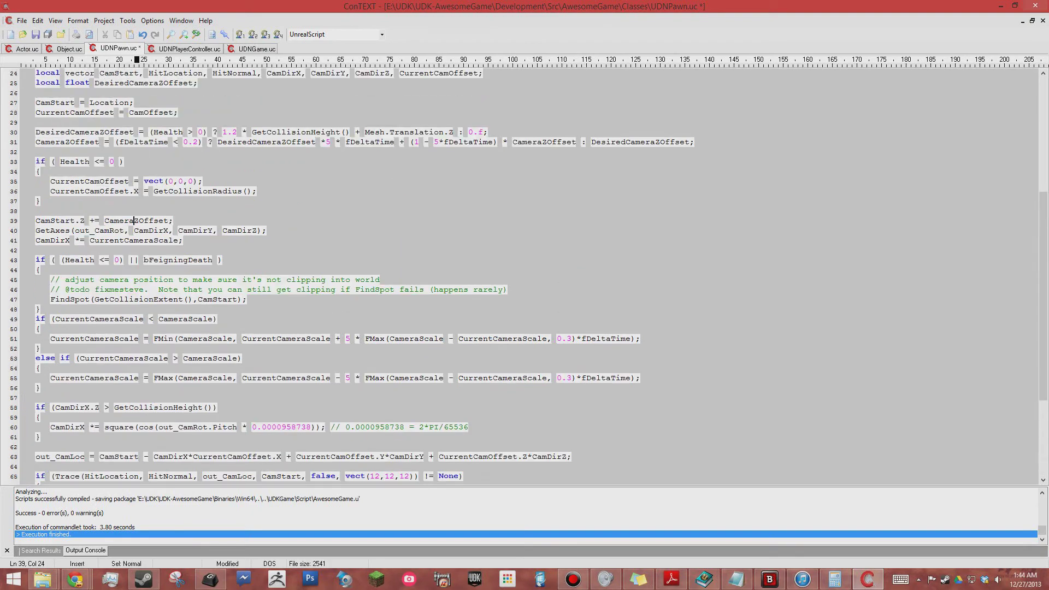
{"action": "scroll", "coordinate": [525, 273], "scroll_direction": "up", "scroll_amount": 3}
{"action": "scroll", "coordinate": [525, 274], "scroll_direction": "up", "scroll_amount": 2}
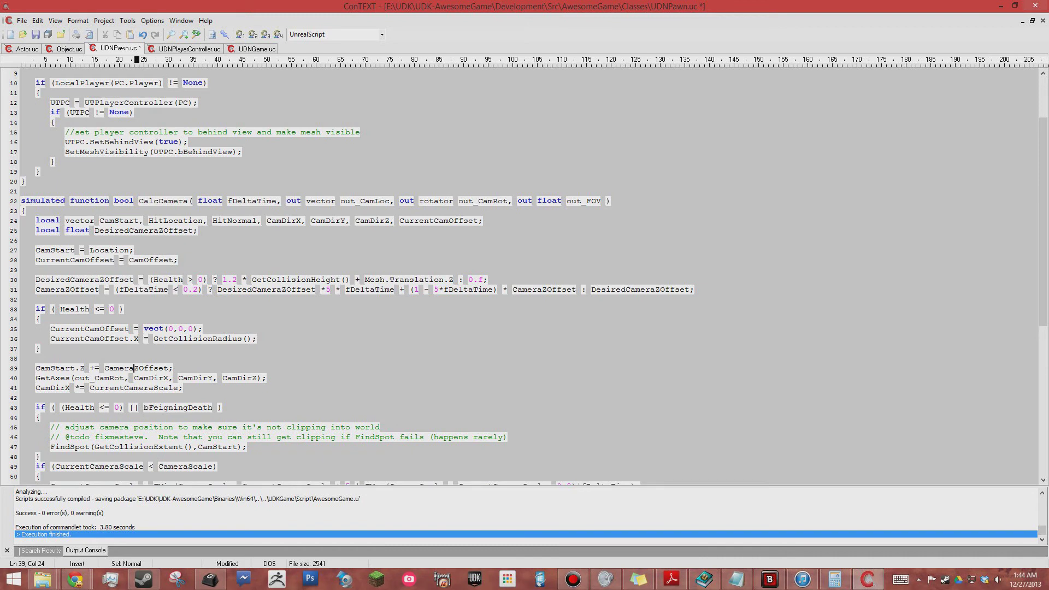
Step: Set line 35's CurrentCamOffset to vect(0,-32,0), save and recompile, then launch UDK
{"action": "left_click", "coordinate": [183, 329]}
{"action": "key", "text": "shift+Left"}
{"action": "type", "text": "-"}
{"action": "type", "text": "32"}
{"action": "left_click", "coordinate": [24, 211]}
{"action": "key", "text": "F9"}
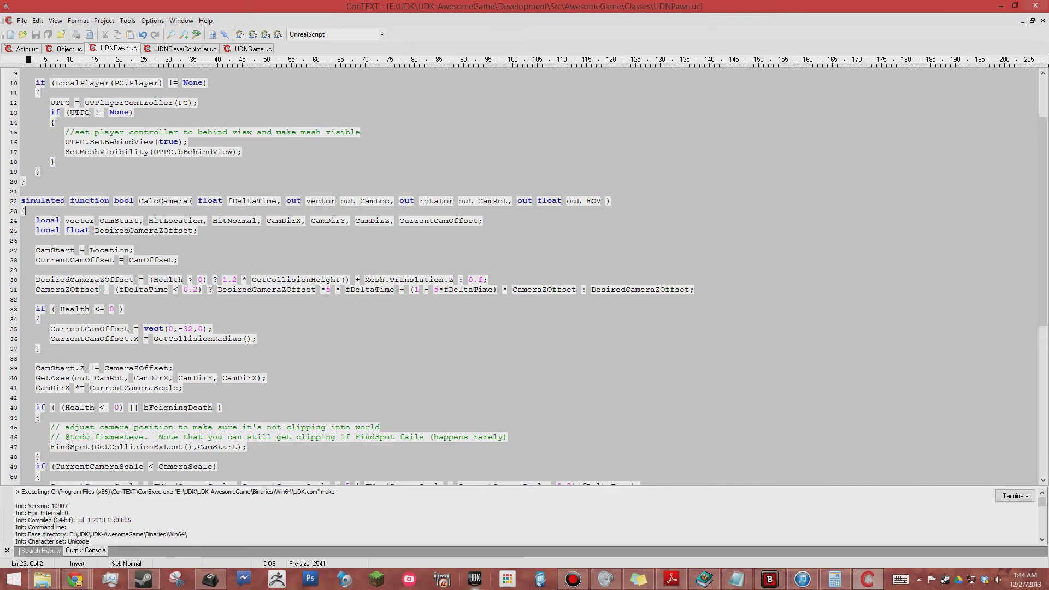
{"action": "left_click", "coordinate": [475, 579]}
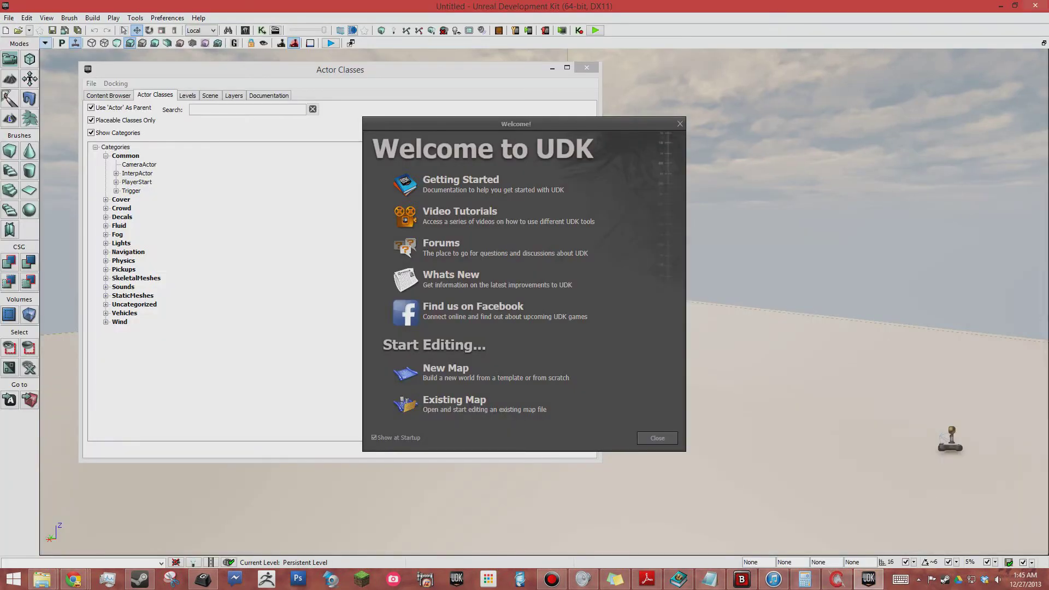
Step: Load AwesomeMap from the recent maps list
{"action": "left_click", "coordinate": [62, 43]}
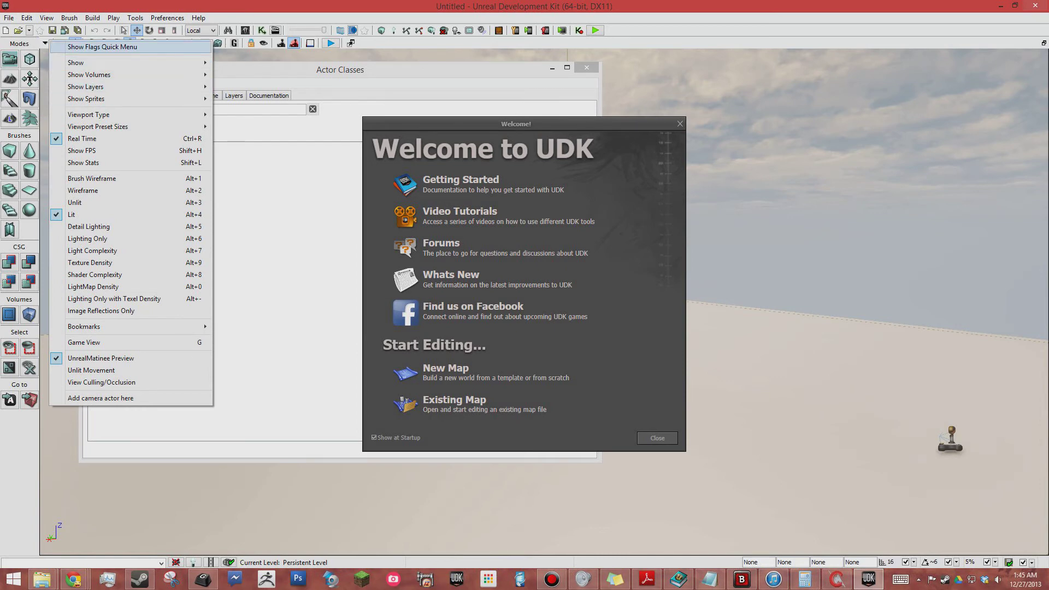
{"action": "left_click", "coordinate": [29, 30]}
{"action": "left_click", "coordinate": [175, 43]}
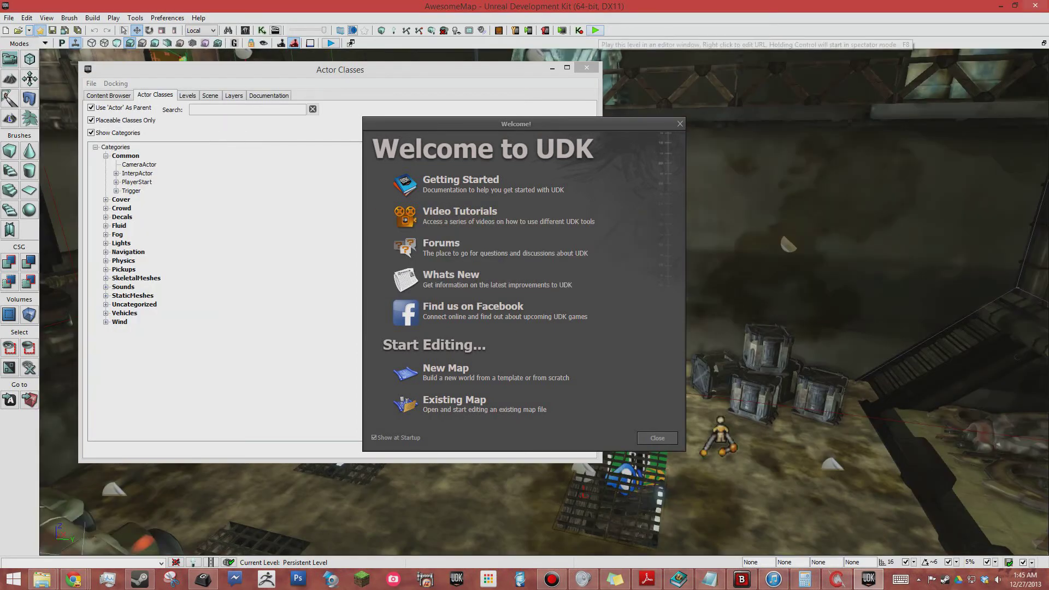
Step: Play-test the -32 camera offset in the editor preview, then return to ConTEXT
{"action": "key", "text": "alt+F8"}
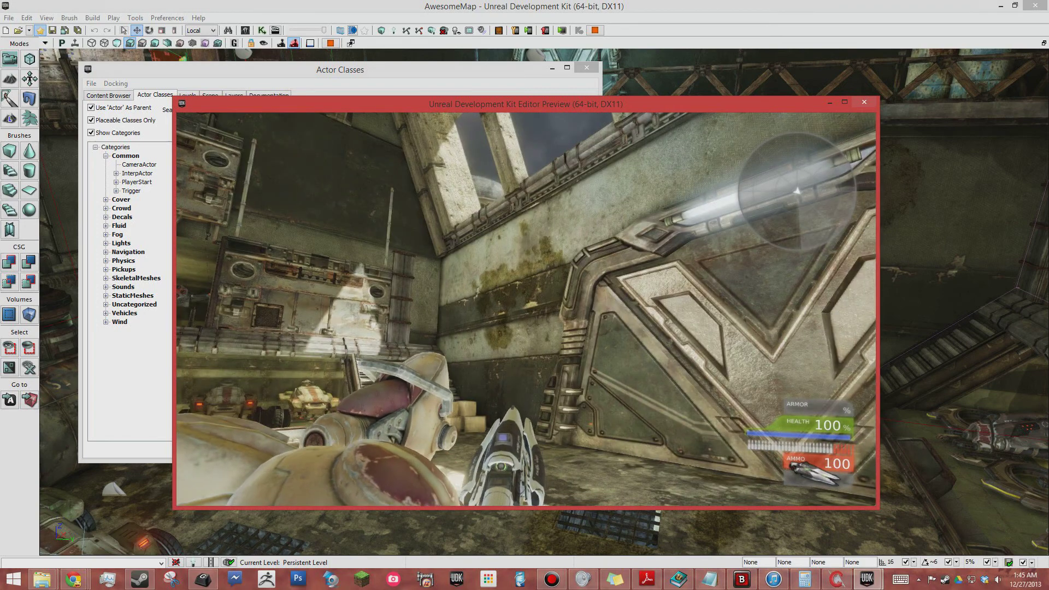
{"action": "key", "text": "Escape"}
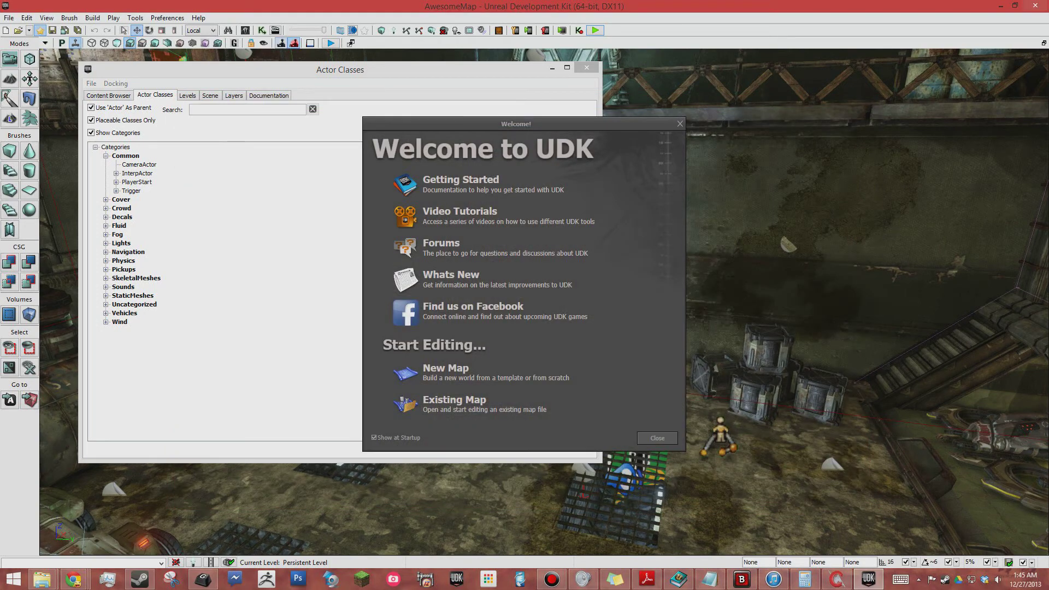
{"action": "key", "text": "alt+Tab"}
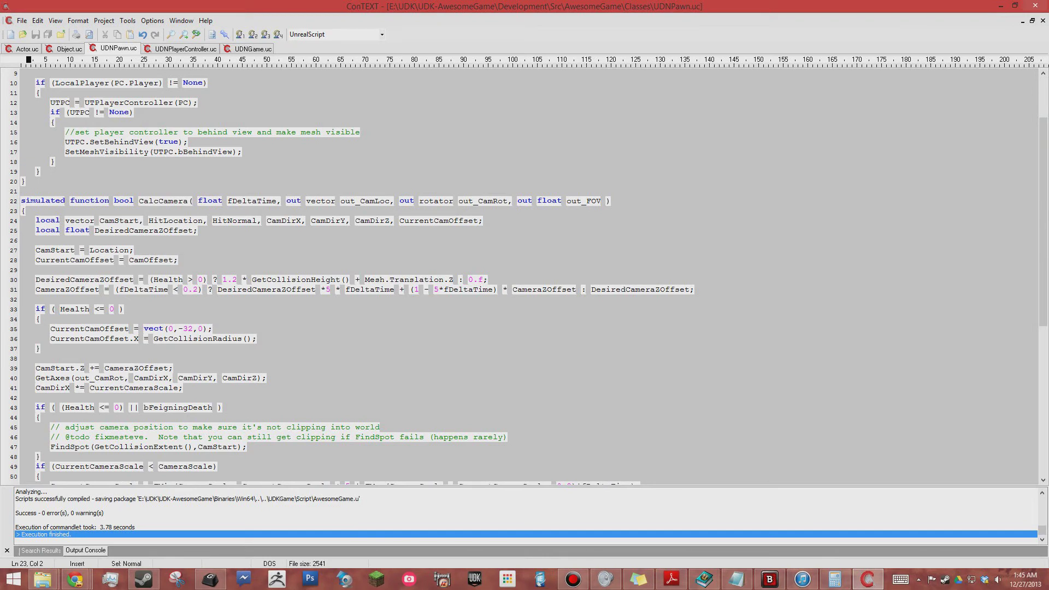
Step: Replace the offset value on line 35 with 128 to give vect(0,128,0), recompile UDNPawn.uc, and relaunch UDK
{"action": "double_click", "coordinate": [188, 329]}
{"action": "key", "text": "shift+Left"}
{"action": "type", "text": "128"}
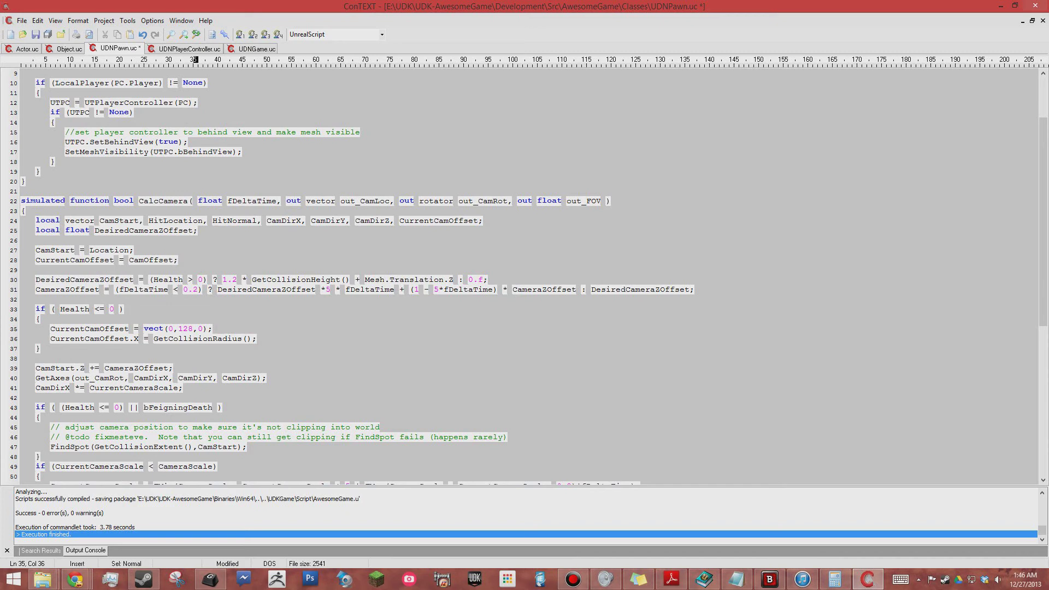
{"action": "key", "text": "F9"}
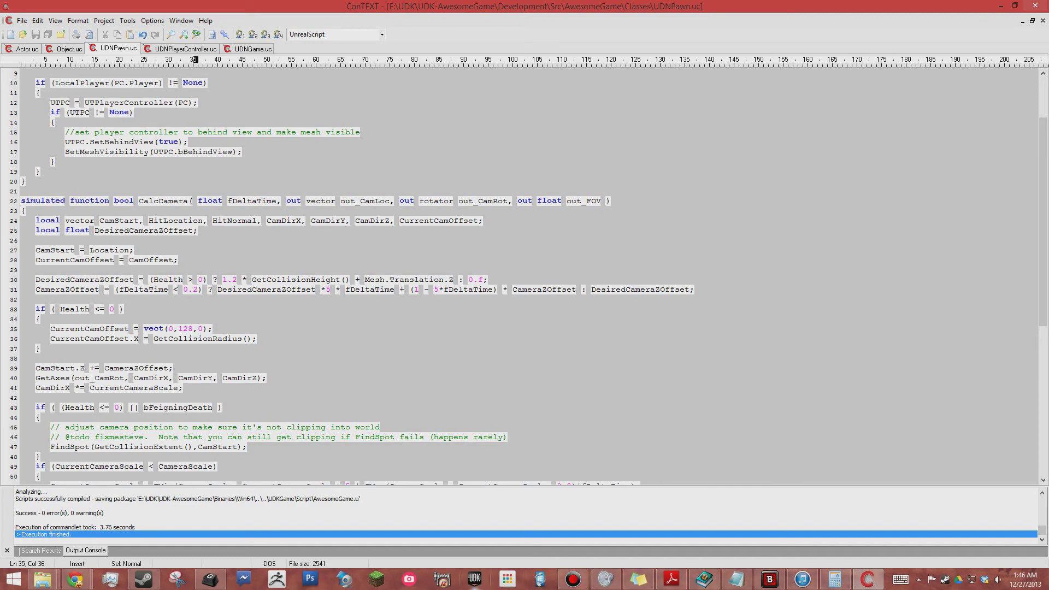
{"action": "left_click", "coordinate": [474, 579]}
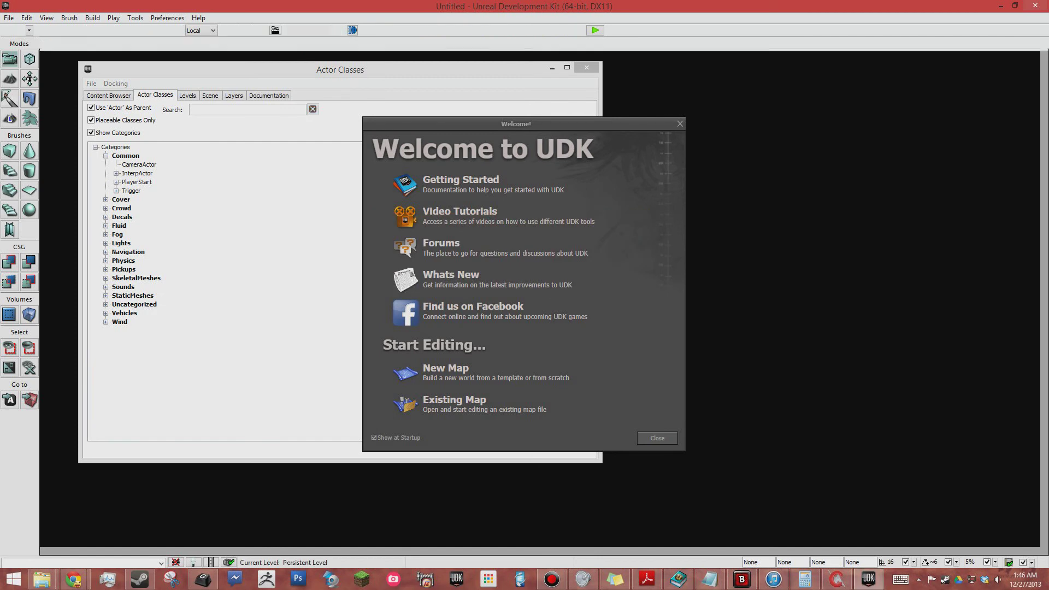
Step: Dismiss the Welcome dialog and briefly play-test the empty map before stopping it
{"action": "key", "text": "Escape"}
{"action": "key", "text": "Escape"}
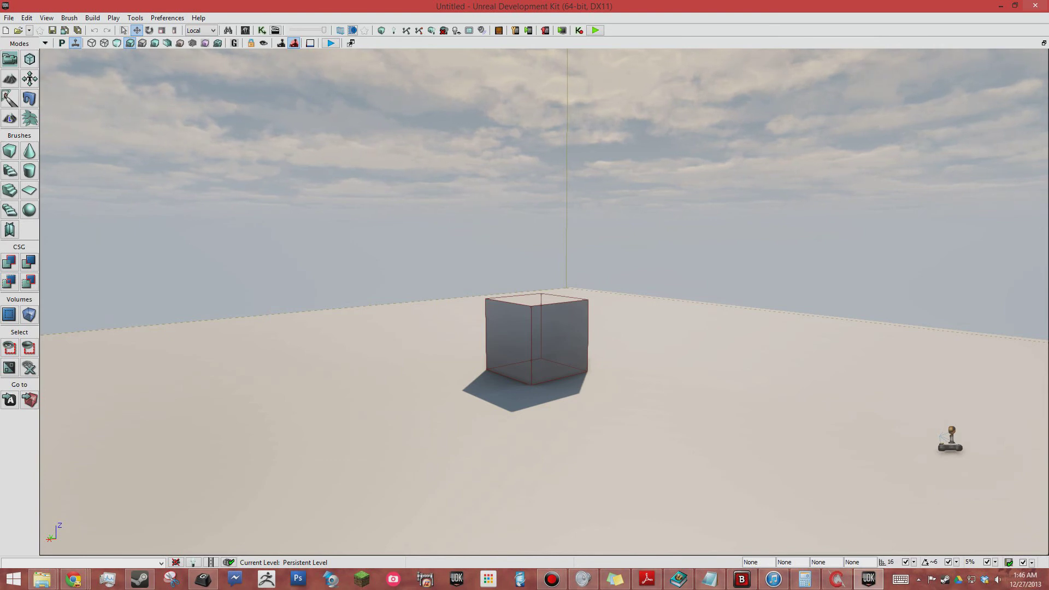
{"action": "left_click", "coordinate": [595, 31]}
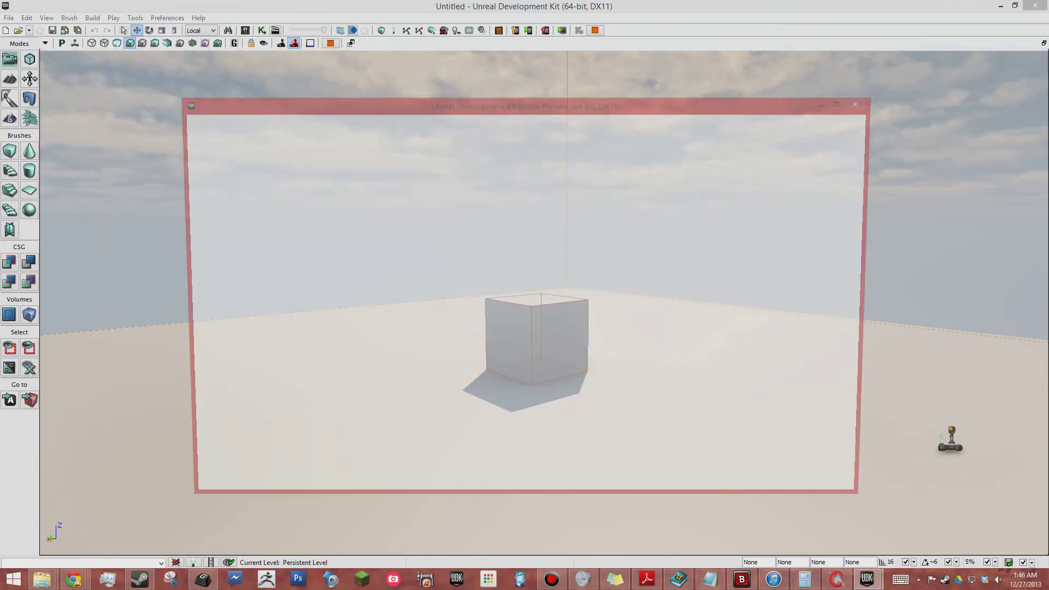
{"action": "key", "text": "a"}
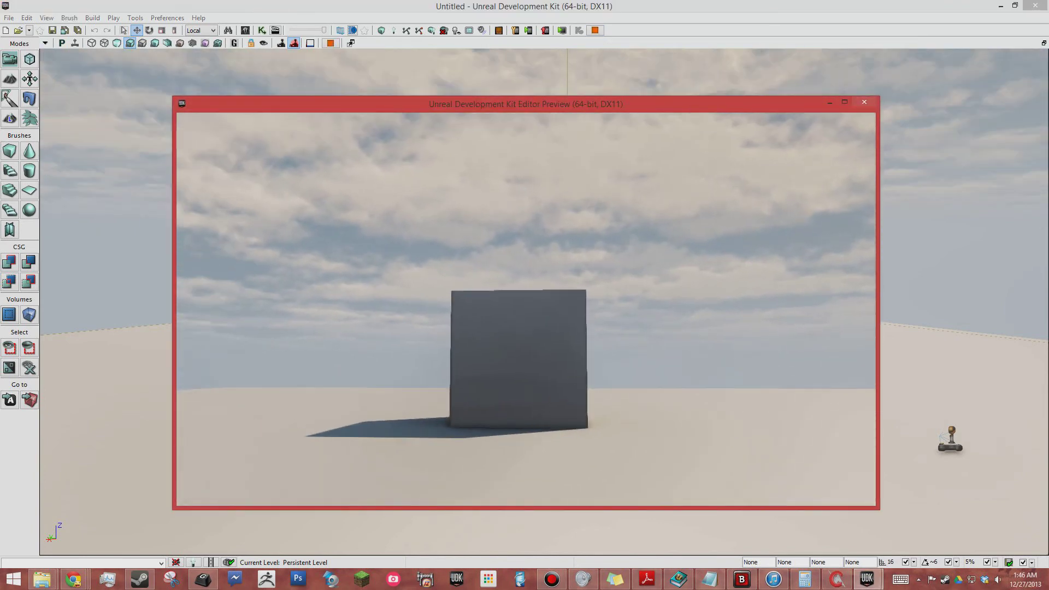
{"action": "key", "text": "Escape"}
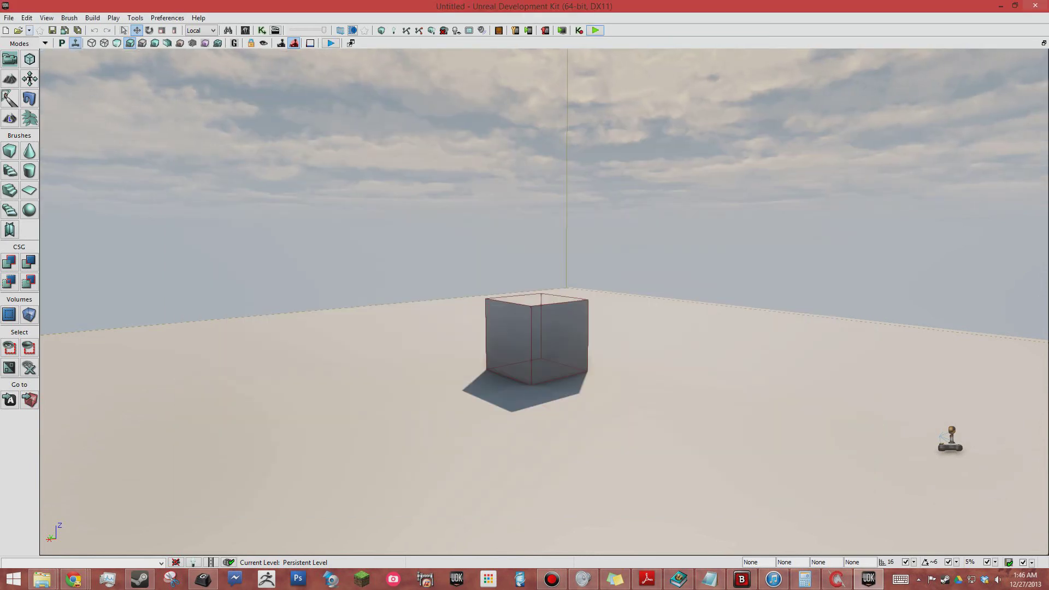
Step: Reload AwesomeMap from recent maps and play-test walking toward the crate and stairs
{"action": "left_click", "coordinate": [29, 30]}
{"action": "left_click", "coordinate": [110, 42]}
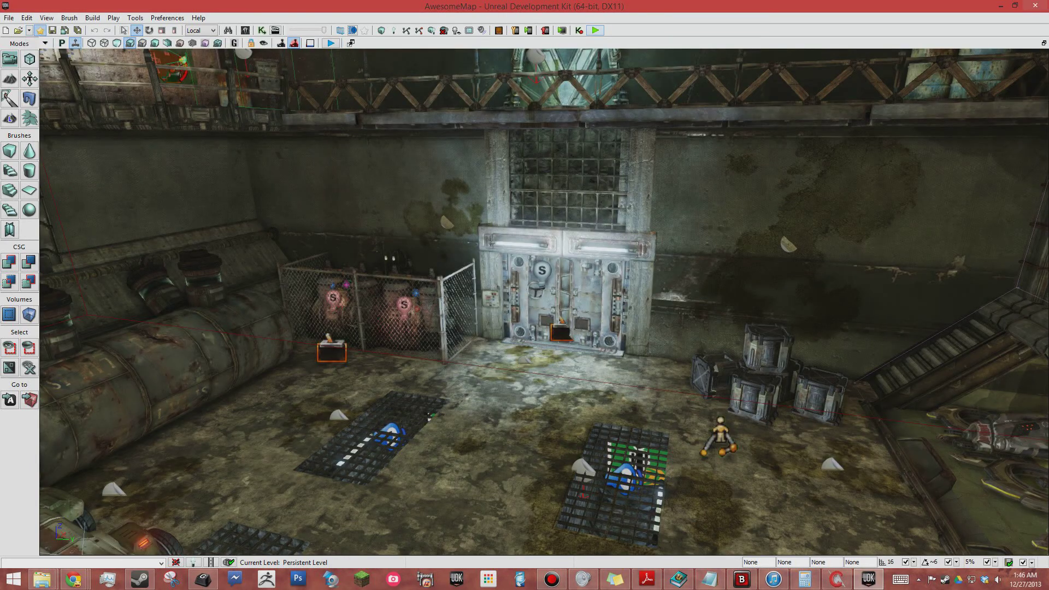
{"action": "left_click", "coordinate": [595, 30]}
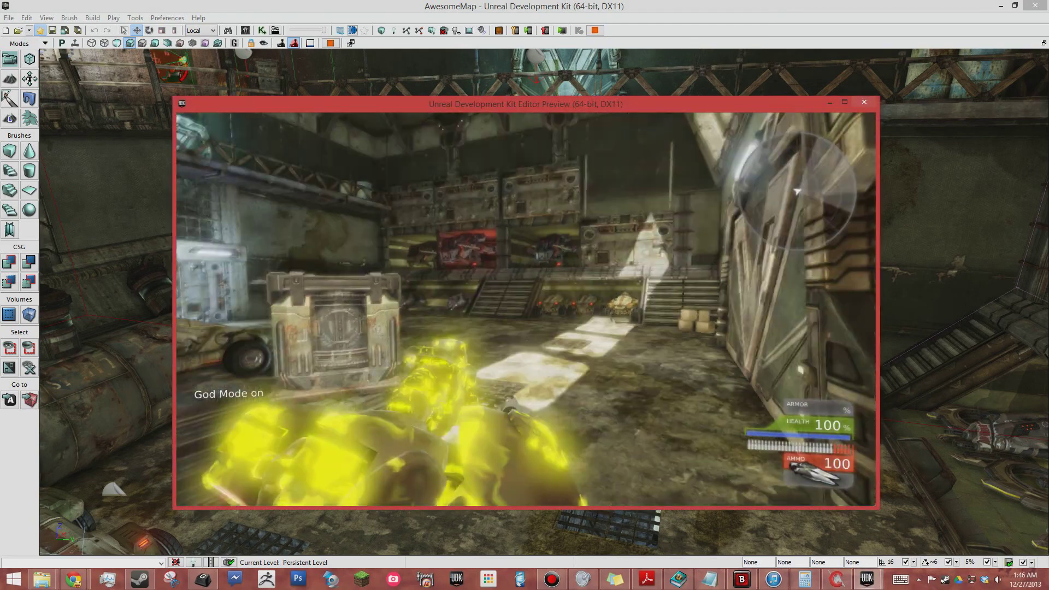
{"action": "key", "text": "w"}
{"action": "key", "text": "w"}
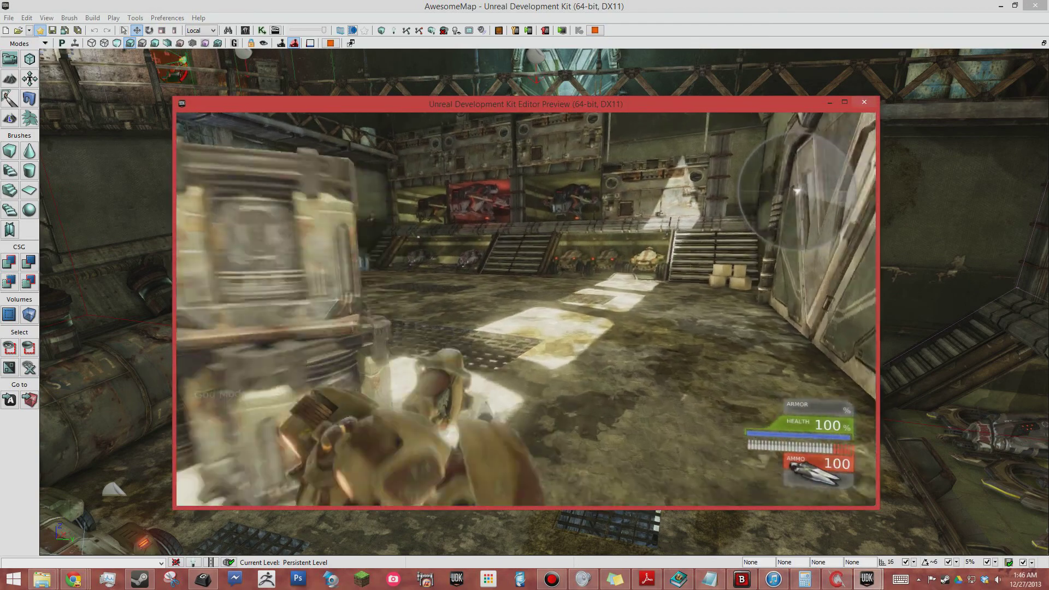
{"action": "key", "text": "w"}
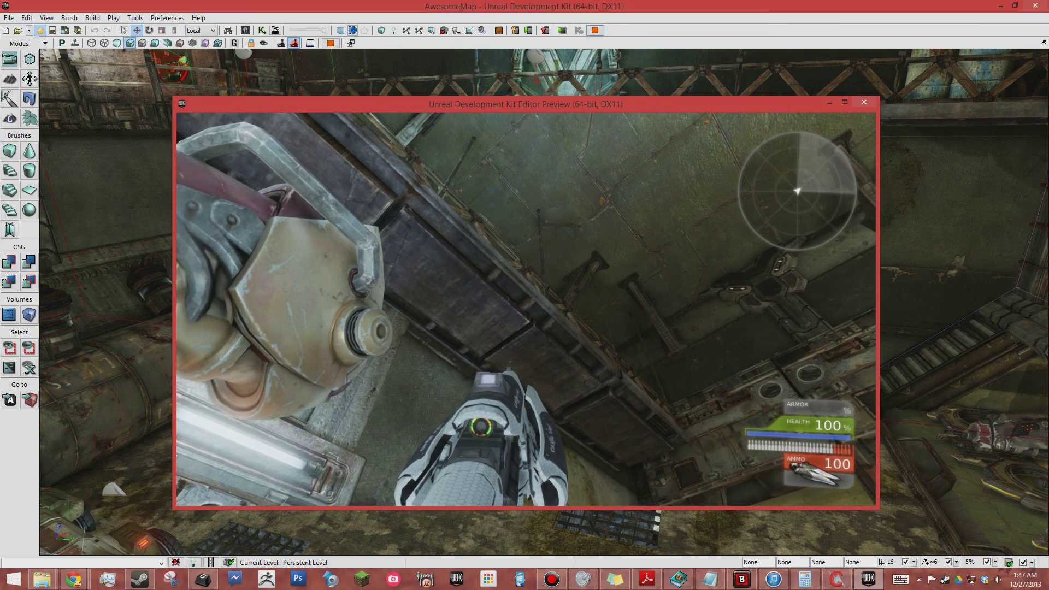
{"action": "key", "text": "Escape"}
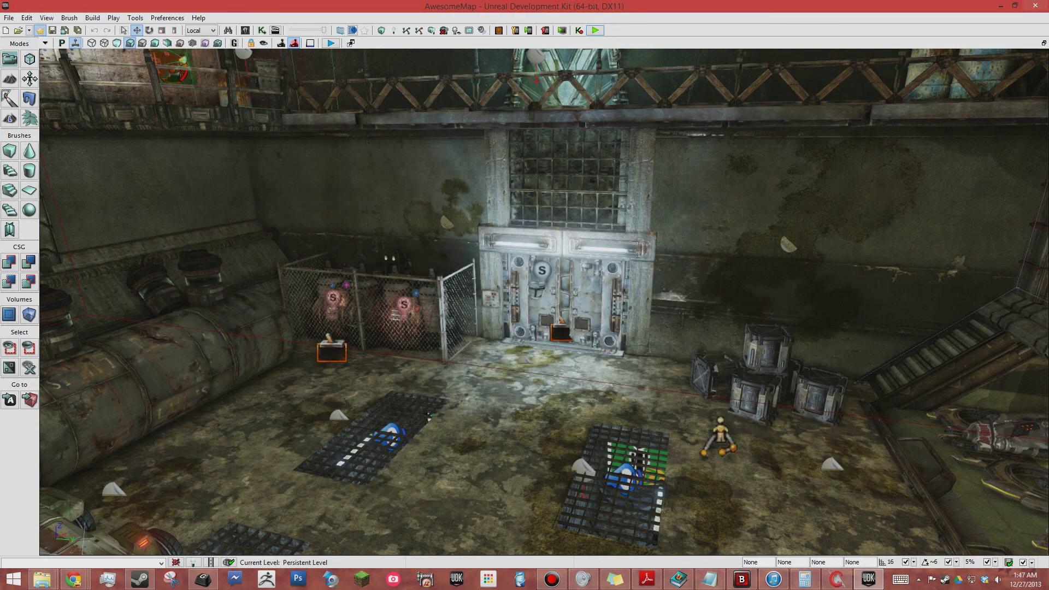